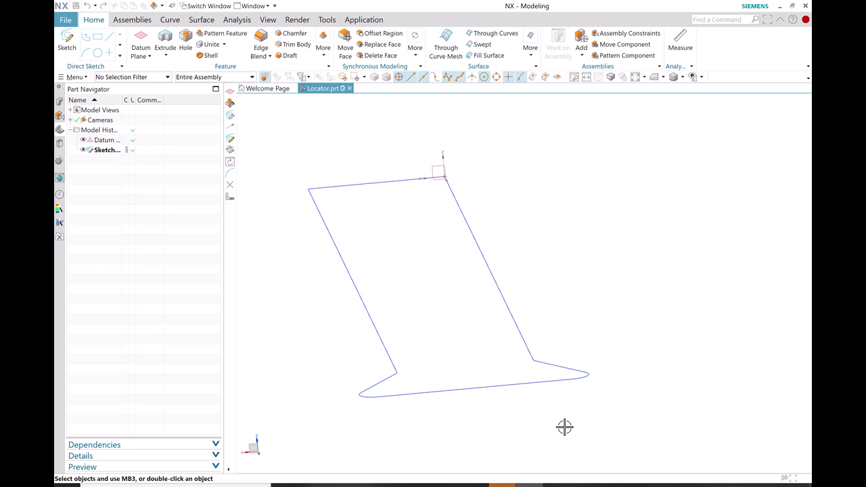
Step: Create an inferred datum plane on the XY plane of the datum coordinate system
mouse_move(435, 424)
middle_mouse_down()
mouse_move(454, 422)
mouse_move(323, 313)
middle_mouse_up()
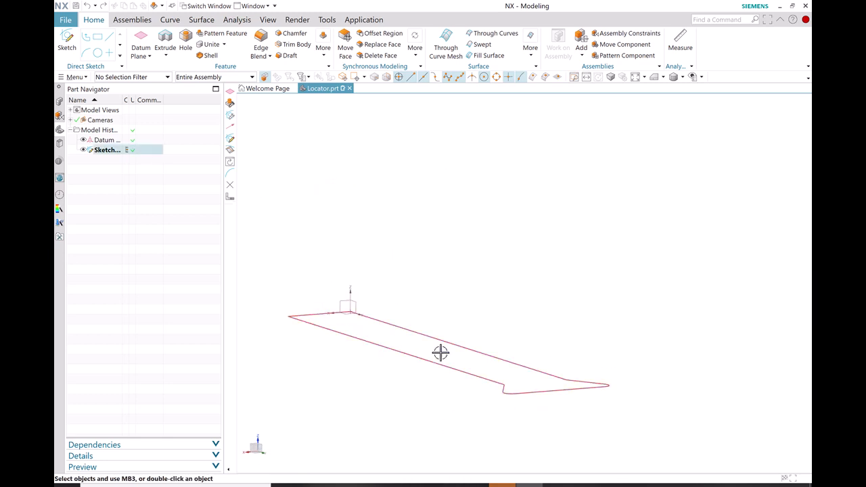
scroll(410, 367, "up", 1)
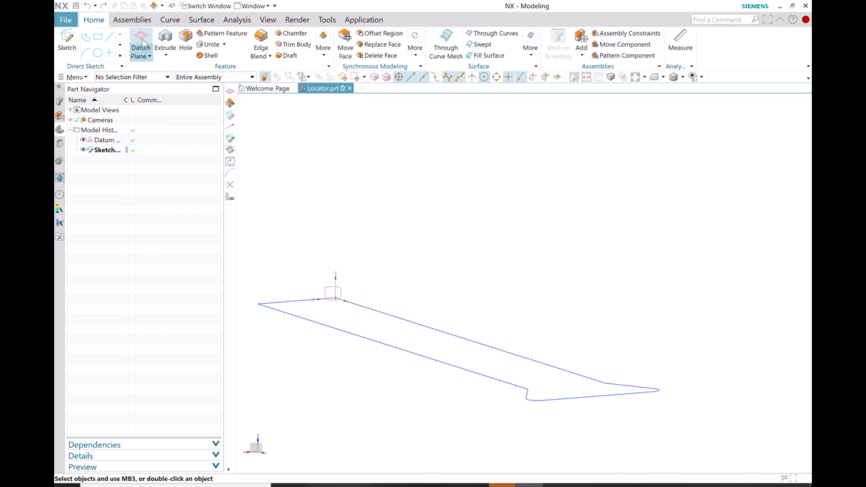
left_click(162, 47)
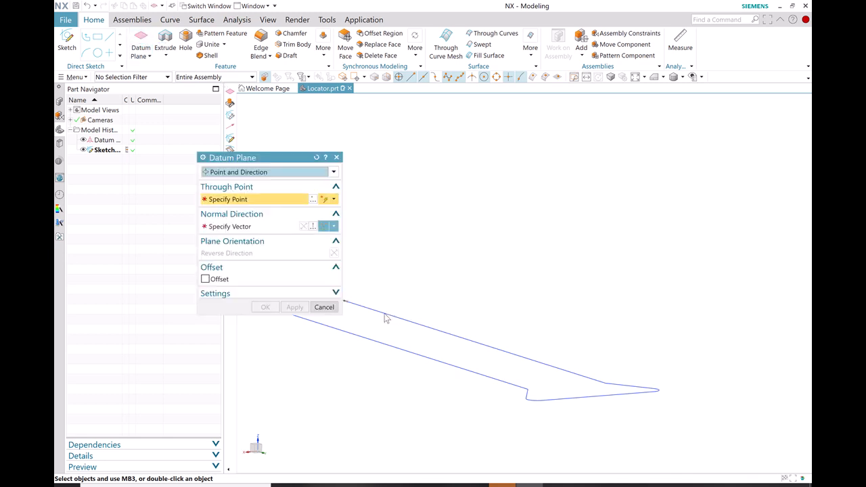
key("Home")
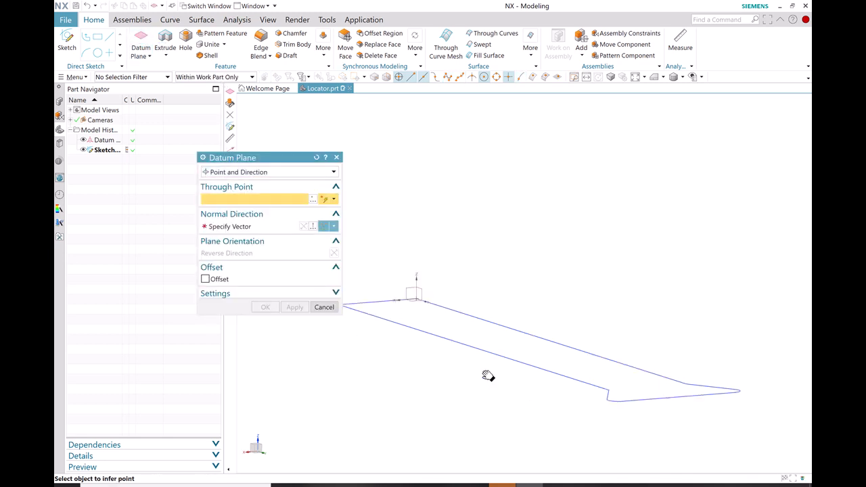
left_click(244, 172)
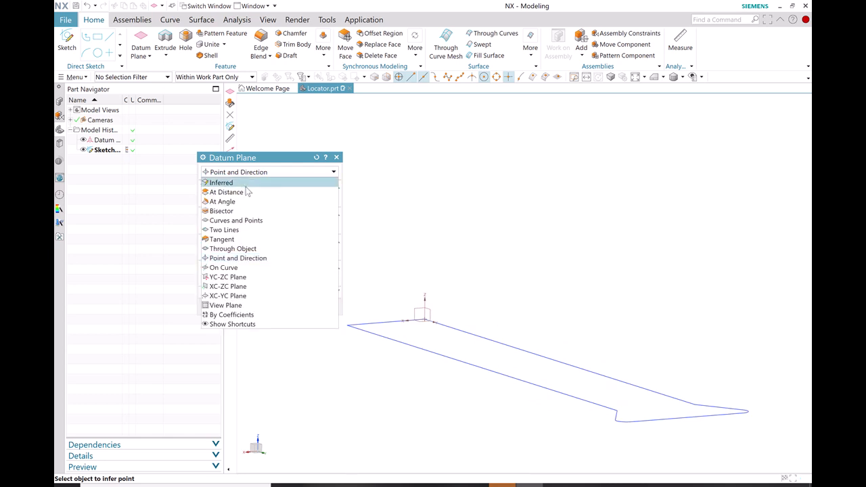
left_click(231, 182)
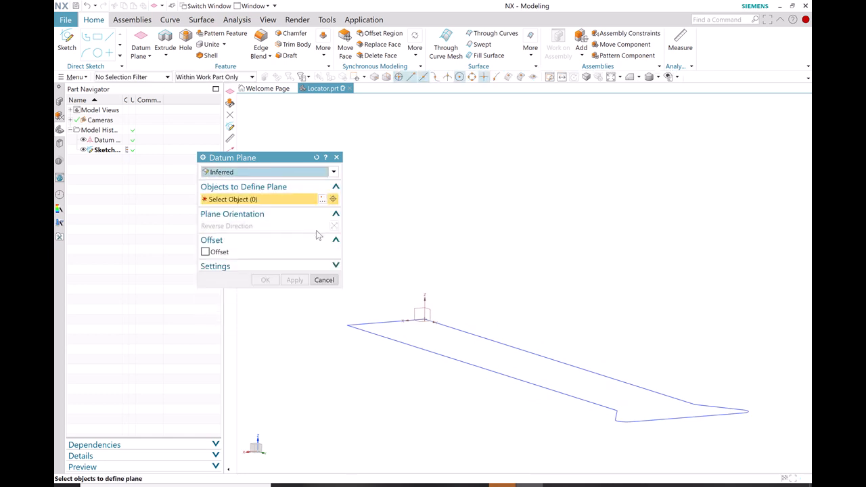
left_click(428, 326)
left_click(265, 292)
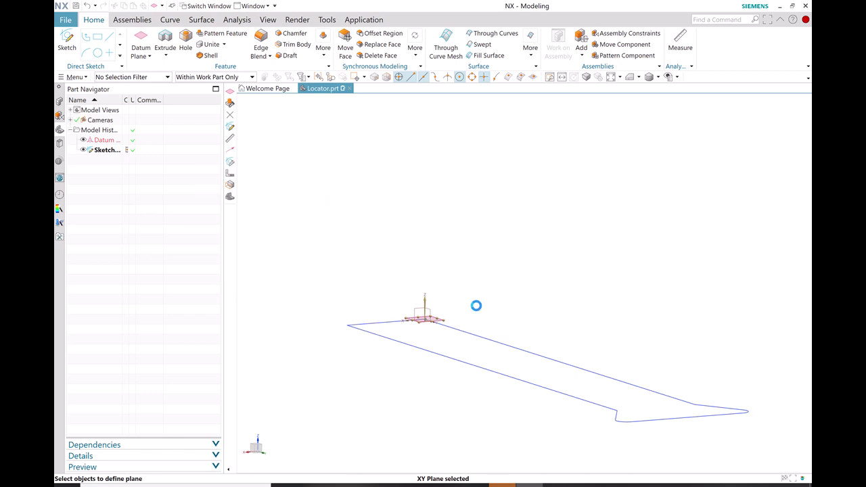
Step: Enlarge the XY datum plane over most of the sketch profile, to about 2.79 in long and 5.54 in high
double_click(432, 323)
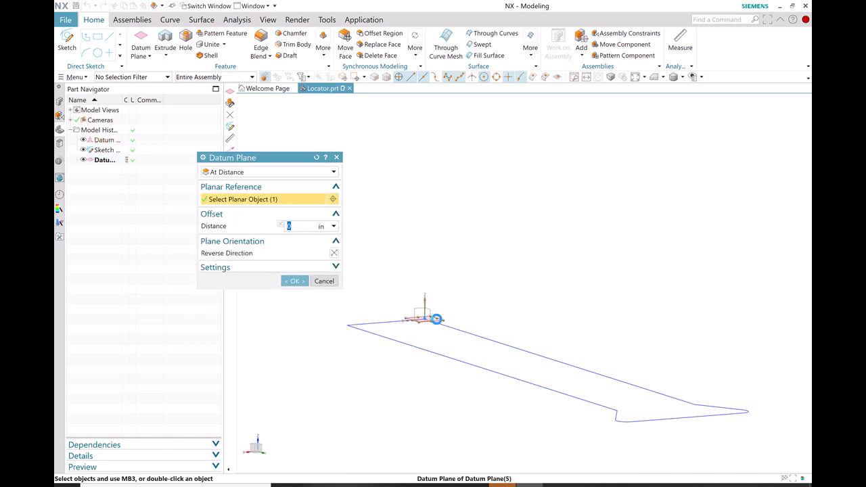
left_click_drag(370, 435, 366, 472)
left_click_drag(439, 367, 568, 407)
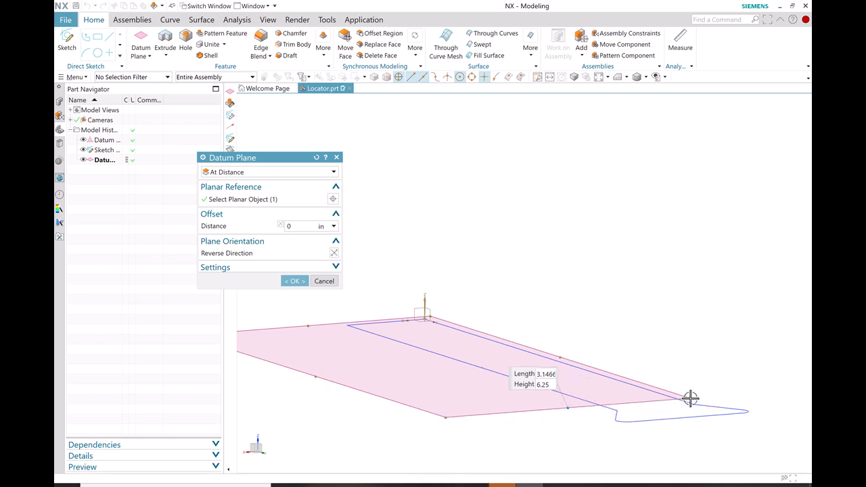
left_click_drag(691, 399, 731, 403)
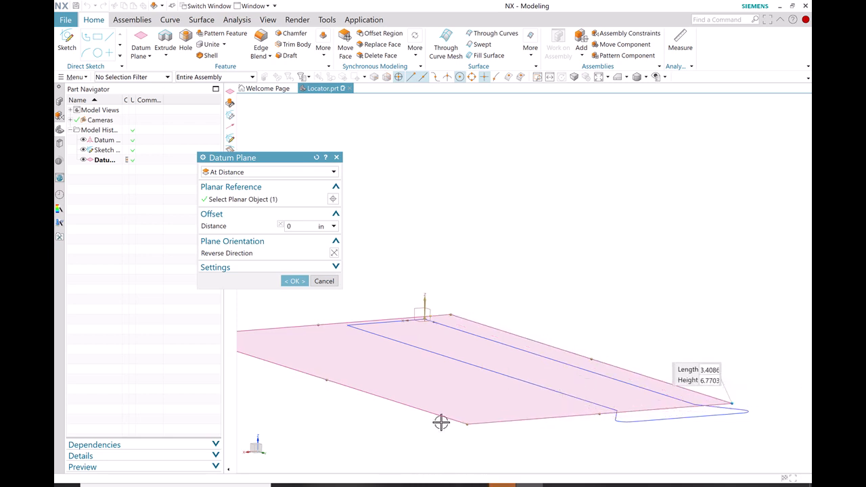
left_click_drag(465, 423, 557, 391)
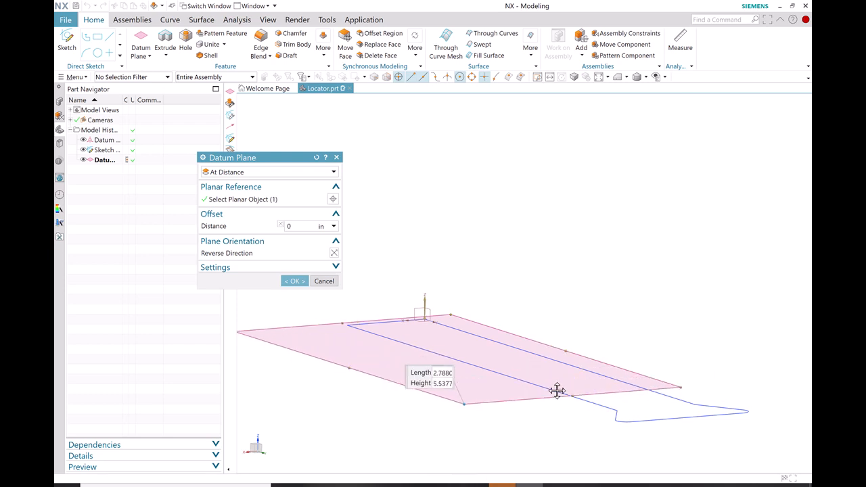
left_click(293, 281)
Step: Define a Point and Direction datum plane through the midpoint of the rounded corner arc at the sketch's flared end
scroll(660, 411, "down", 2)
mouse_move(660, 411)
middle_mouse_down()
mouse_move(629, 413)
mouse_move(600, 361)
mouse_move(583, 353)
mouse_move(615, 242)
middle_mouse_up()
scroll(399, 350, "down", 4)
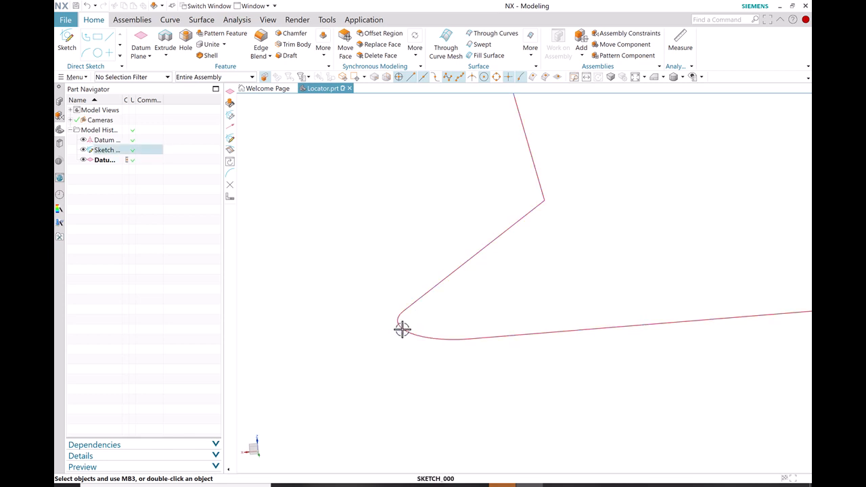
scroll(401, 326, "down", 2)
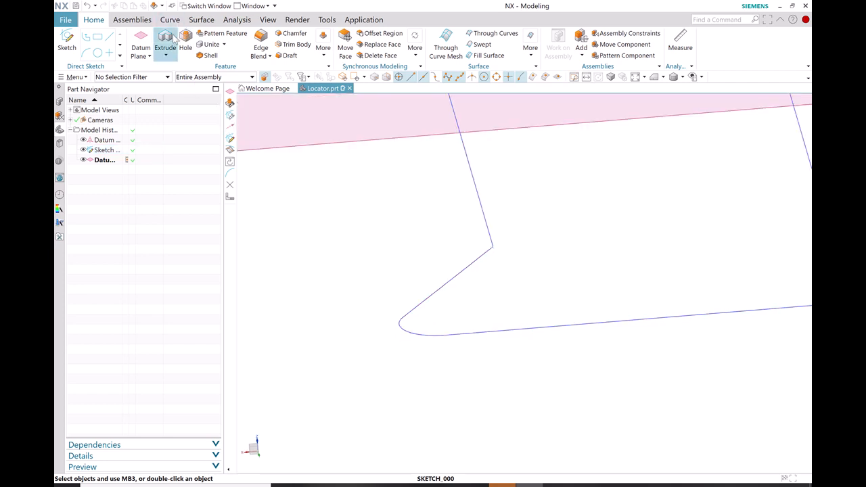
left_click(142, 42)
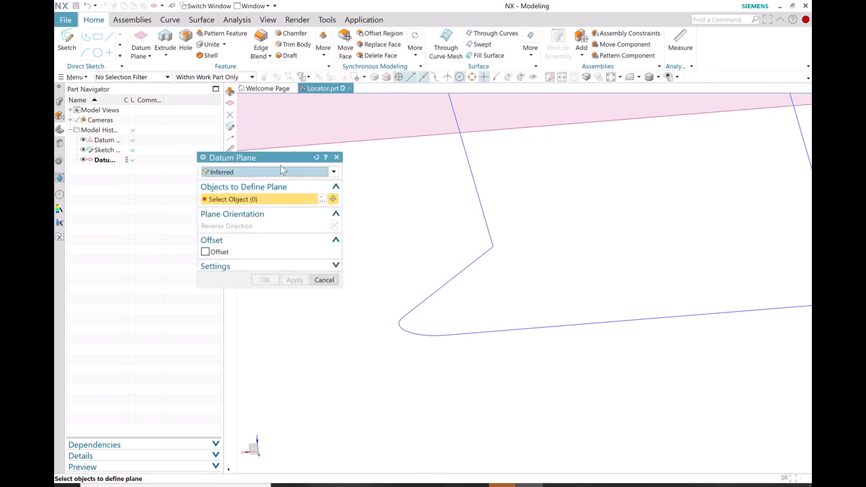
left_click(285, 171)
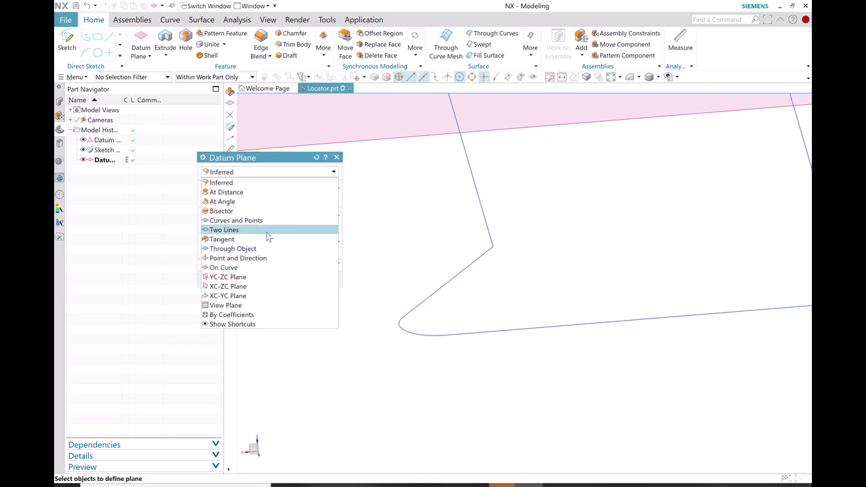
left_click(272, 258)
scroll(402, 332, "up", 2)
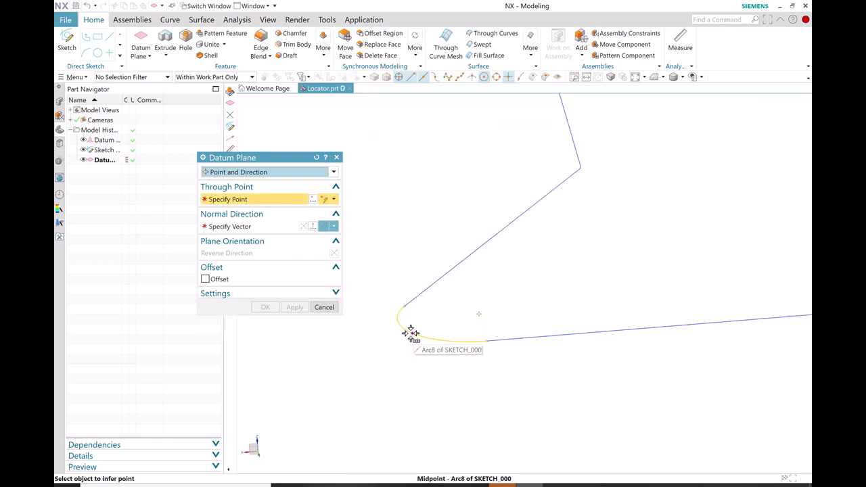
left_click(411, 333)
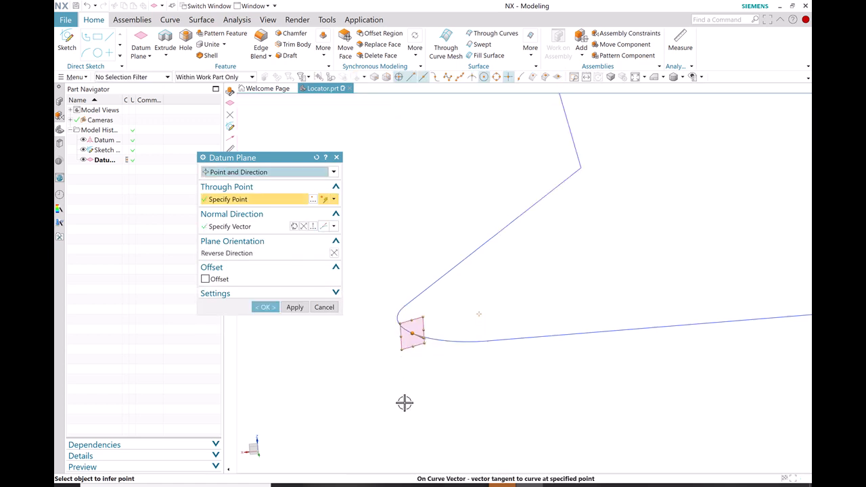
Step: Switch the plane's direction vector to the solution normal to the arc and create the datum plane
mouse_move(437, 373)
middle_mouse_down()
mouse_move(406, 368)
mouse_move(413, 377)
middle_mouse_up()
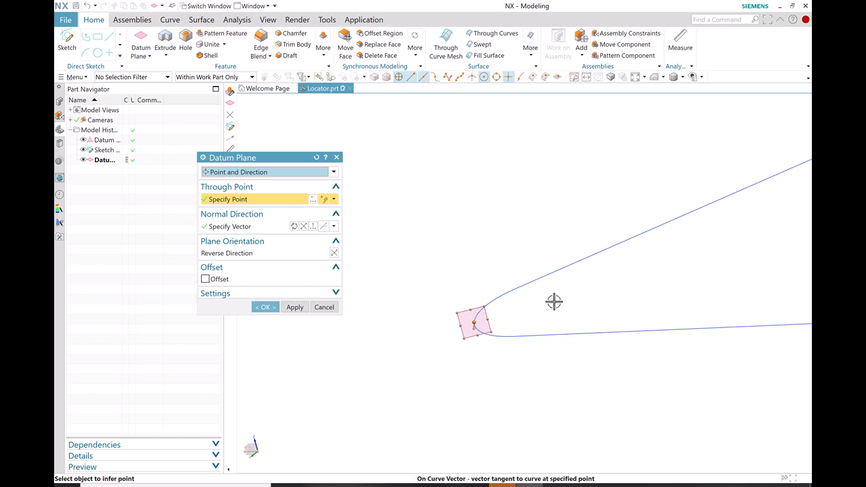
left_click(294, 227)
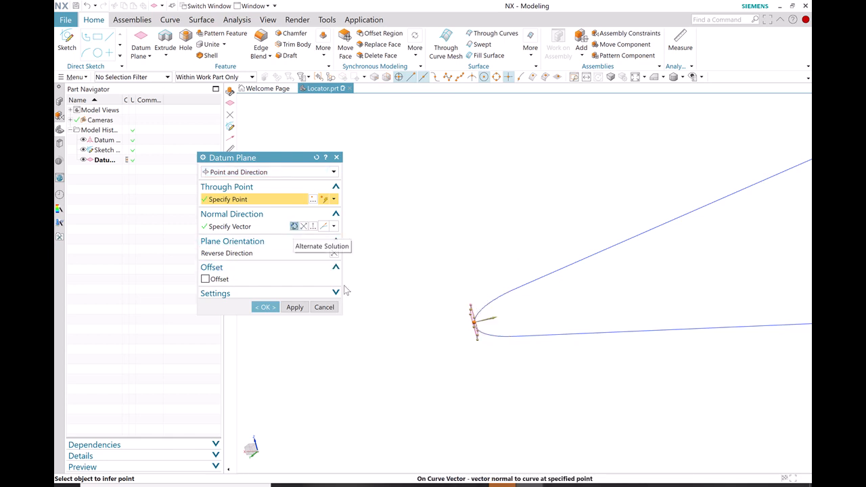
mouse_move(422, 364)
middle_mouse_down()
mouse_move(441, 383)
mouse_move(429, 370)
middle_mouse_up()
middle_click_drag(388, 265, 458, 181)
left_click(267, 307)
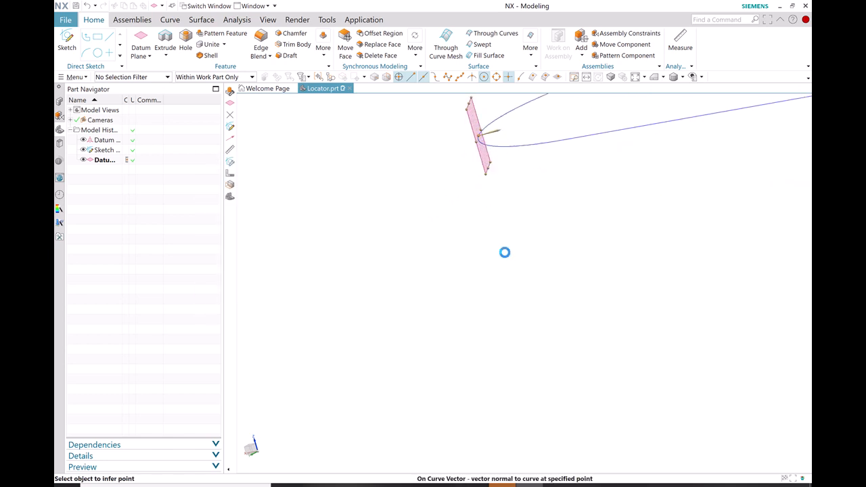
Step: Enlarge the datum plane at the corner arc to about 0.36 in long and 1.54 in high
scroll(536, 192, "down", 6)
middle_click_drag(528, 154, 524, 318, "shift")
scroll(521, 309, "up", 3)
double_click(497, 348)
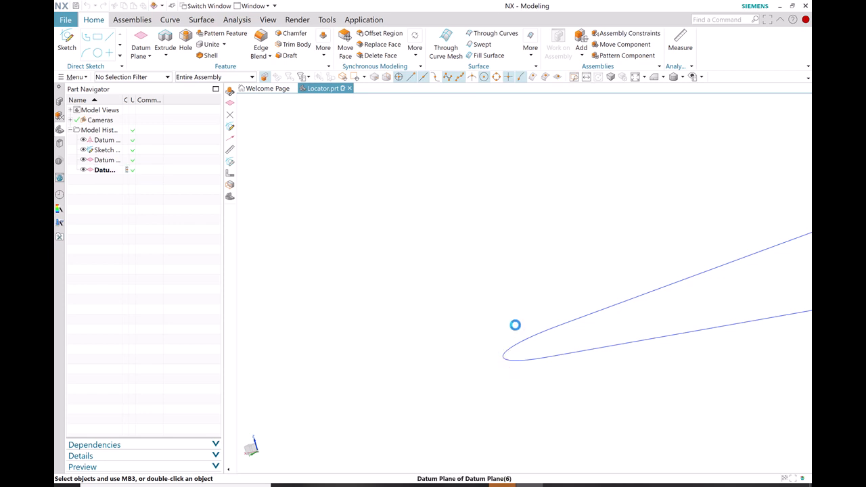
left_click_drag(500, 332, 487, 193)
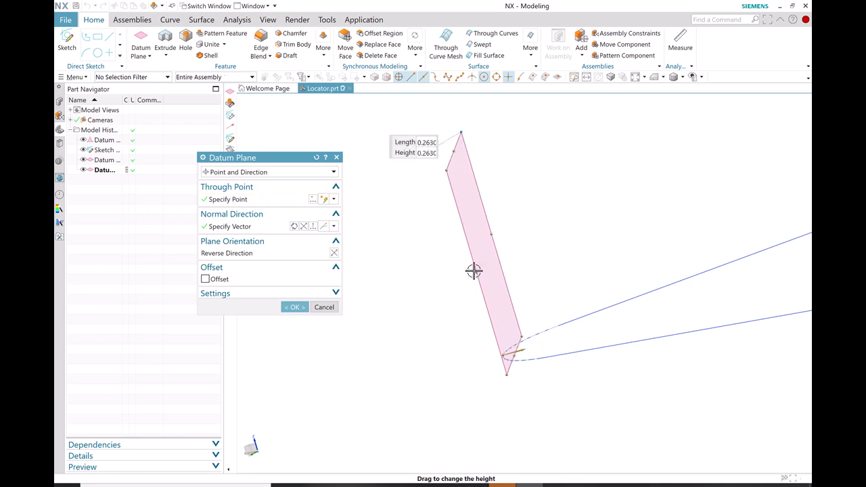
left_click_drag(474, 271, 375, 445)
left_click_drag(546, 452, 572, 452)
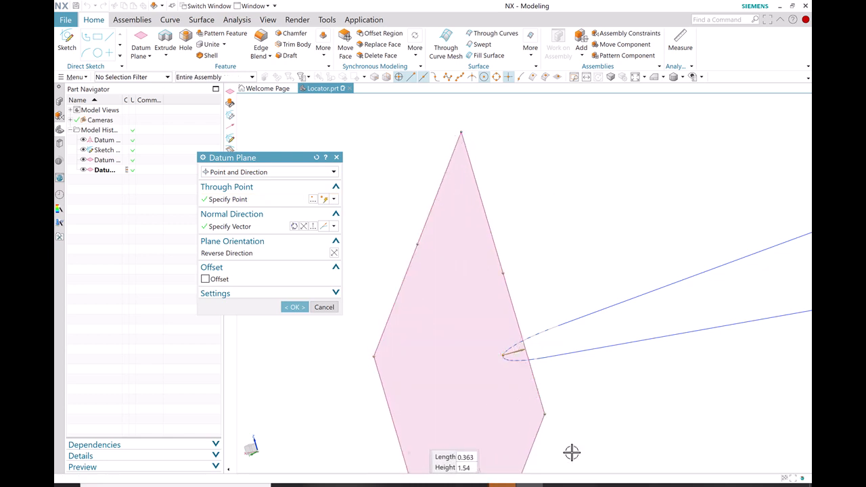
left_click(291, 307)
Step: Create an inferred datum axis at the intersection of the corner-arc datum plane and the large XY datum plane
mouse_move(518, 302)
middle_mouse_down()
mouse_move(588, 289)
mouse_move(630, 306)
mouse_move(238, 377)
mouse_move(229, 370)
mouse_move(281, 355)
mouse_move(272, 356)
middle_mouse_up()
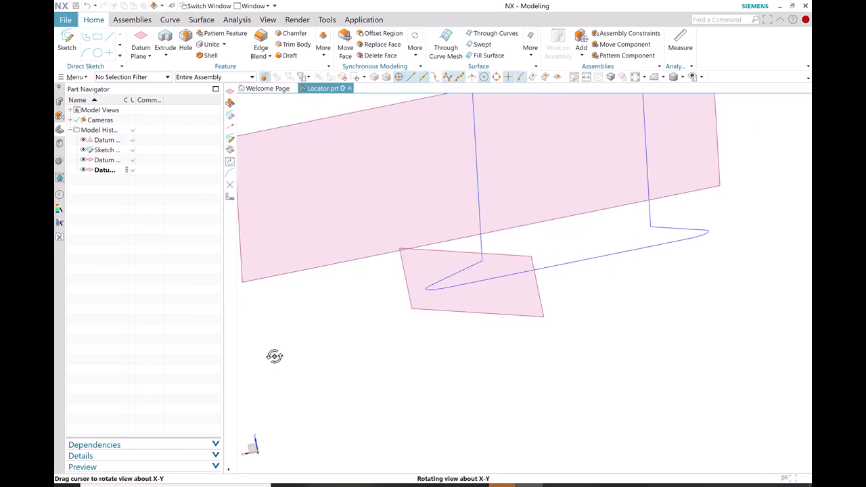
middle_click_drag(462, 296, 425, 364)
middle_click_drag(413, 314, 511, 267)
middle_click_drag(479, 399, 562, 385)
middle_click_drag(514, 320, 406, 324)
middle_click_drag(657, 168, 550, 306, "shift")
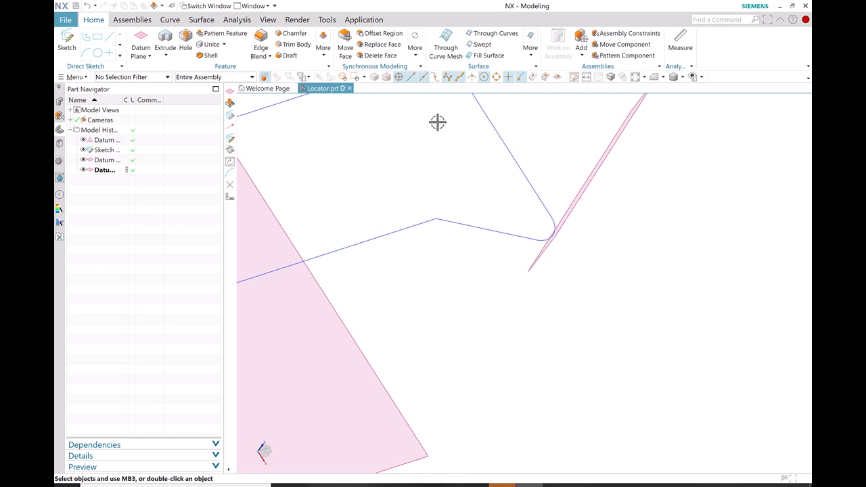
left_click(143, 55)
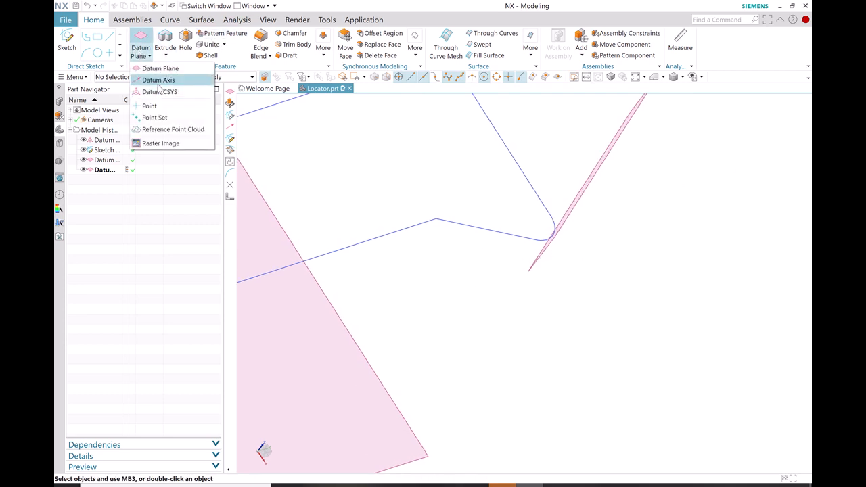
left_click(158, 80)
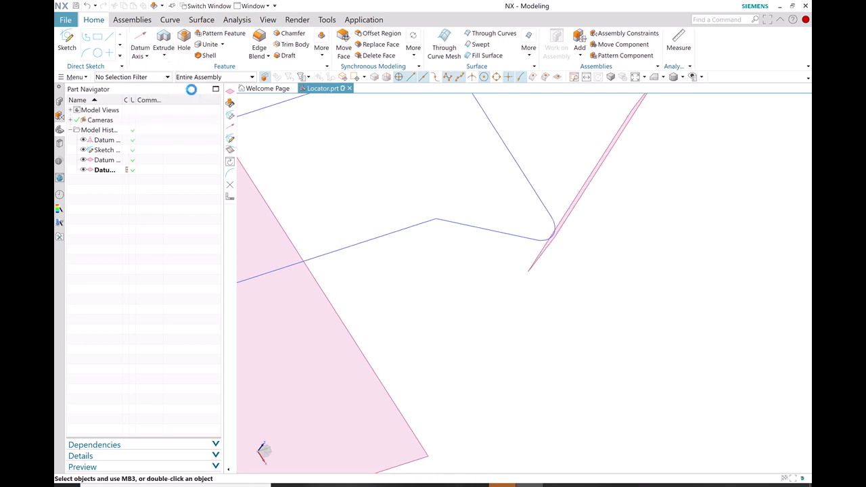
left_click(559, 232)
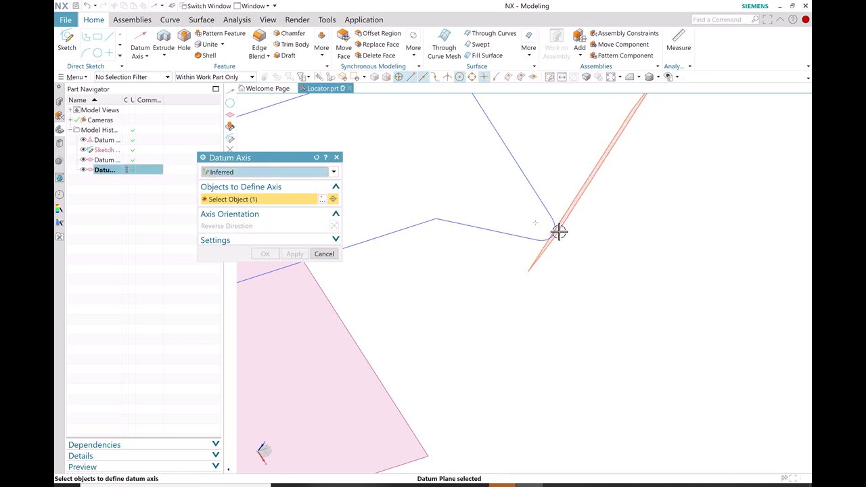
left_click(391, 400)
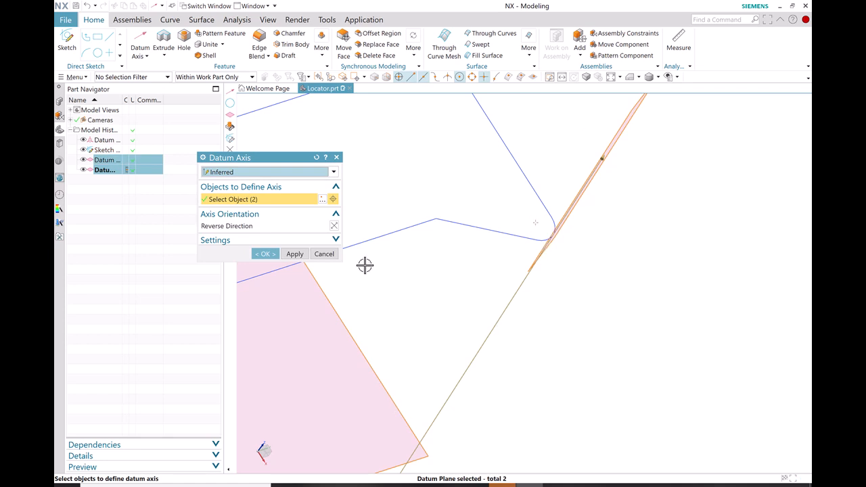
left_click(264, 254)
Step: Create an inferred datum plane through the datum axis, at an angle of -10° to the corner-arc datum plane
middle_click_drag(522, 271, 553, 291)
scroll(553, 291, "up", 5)
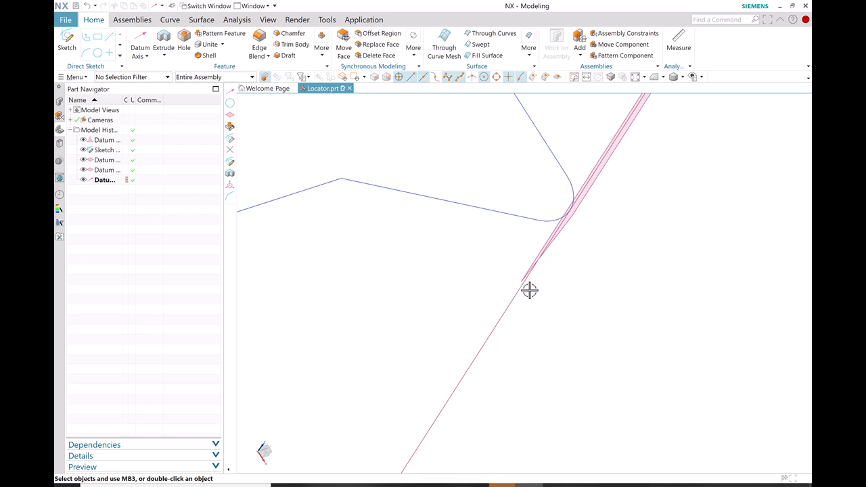
mouse_move(559, 294)
middle_mouse_down()
mouse_move(574, 325)
mouse_move(566, 292)
mouse_move(575, 284)
mouse_move(591, 302)
mouse_move(474, 404)
mouse_move(553, 304)
mouse_move(562, 253)
mouse_move(573, 256)
middle_mouse_up()
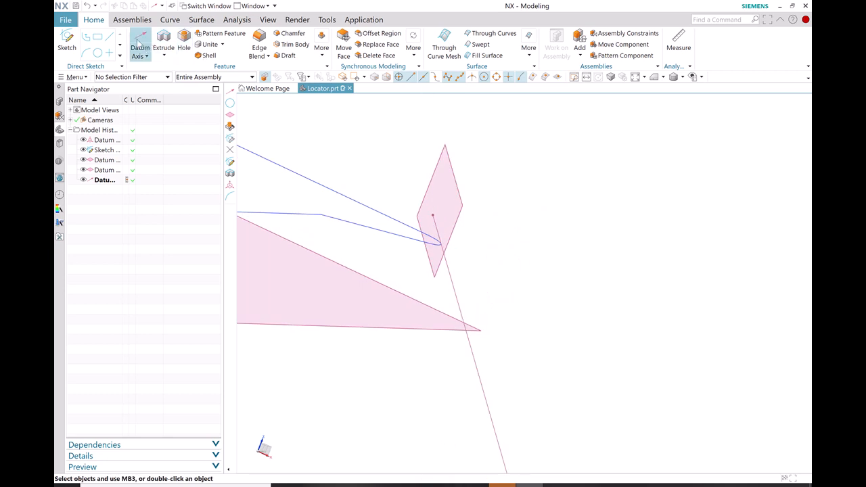
left_click(147, 57)
left_click(164, 70)
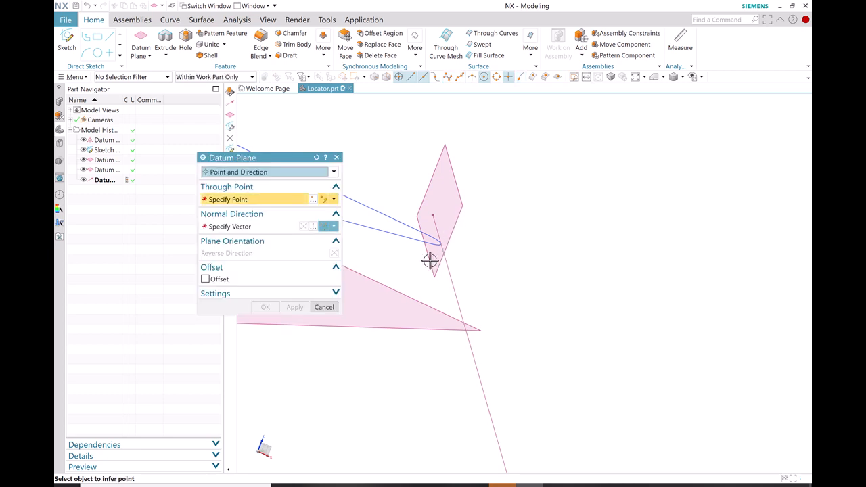
left_click(257, 174)
left_click(245, 181)
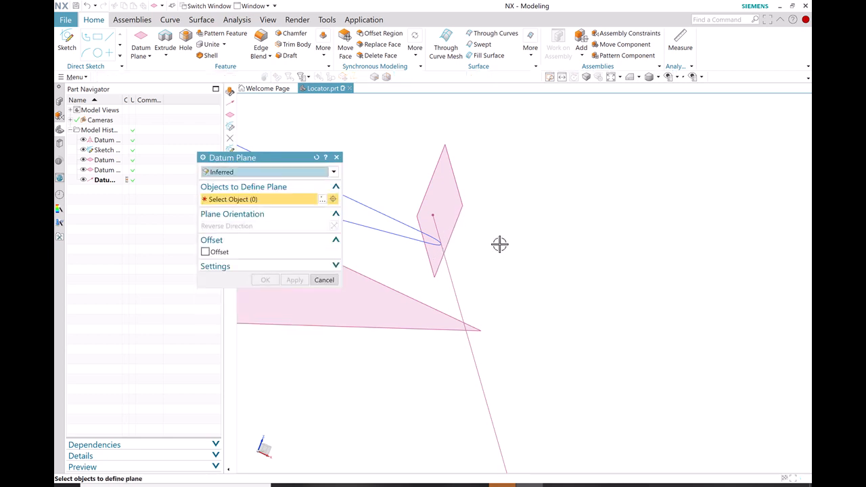
left_click(446, 265)
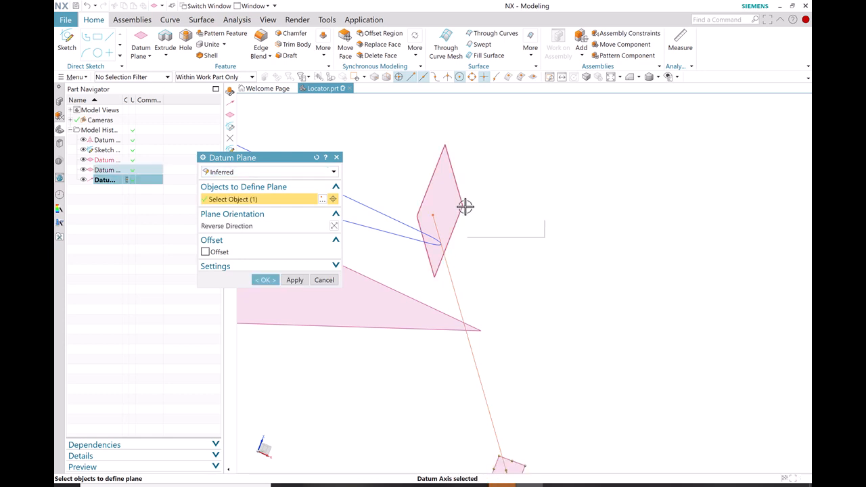
left_click(464, 205)
middle_click_drag(561, 251, 565, 246)
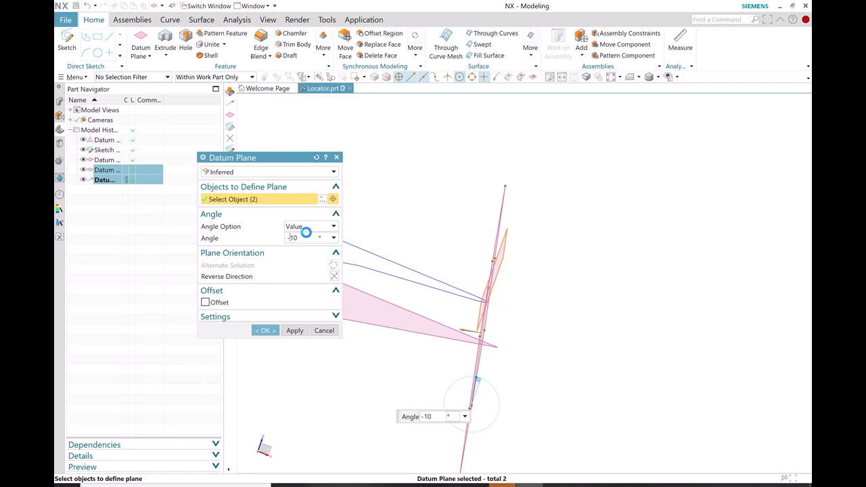
key("Return")
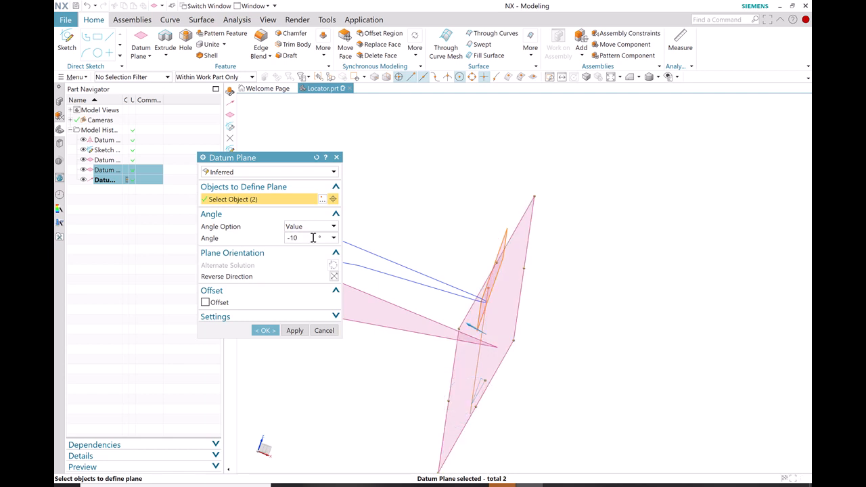
left_click(266, 331)
Step: Hide the large XY datum plane, the corner-arc datum plane and the datum axis
scroll(396, 375, "down", 5)
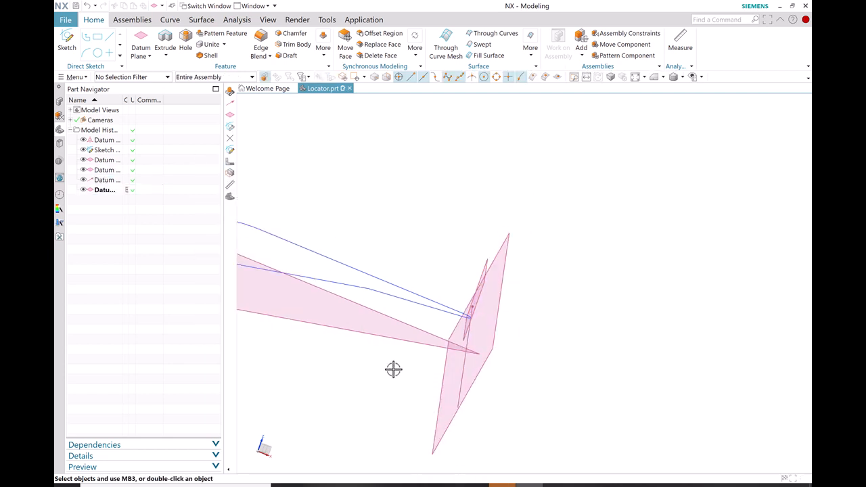
mouse_move(377, 379)
middle_mouse_down()
mouse_move(358, 373)
mouse_move(372, 370)
mouse_move(370, 385)
mouse_move(358, 379)
mouse_move(364, 385)
middle_mouse_up()
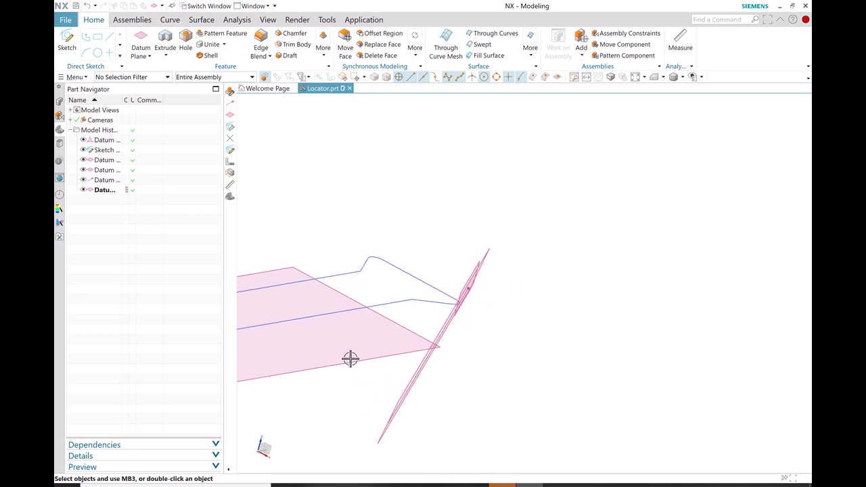
left_click(107, 160)
left_click(108, 170, "ctrl")
left_click(107, 180, "ctrl")
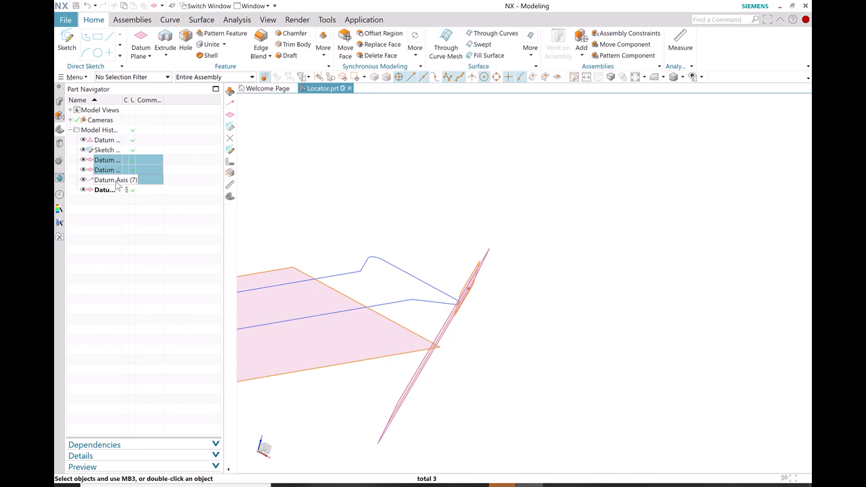
right_click(115, 181)
left_click(135, 189)
Step: Shorten the angled datum plane at the rounded corner to about 2.5 in long and 0.71 in high
middle_click_drag(453, 365, 471, 327)
scroll(485, 329, "up", 2)
scroll(681, 286, "up", 1)
mouse_move(681, 286)
middle_mouse_down()
mouse_move(667, 287)
mouse_move(684, 284)
mouse_move(675, 290)
middle_mouse_up()
double_click(555, 299)
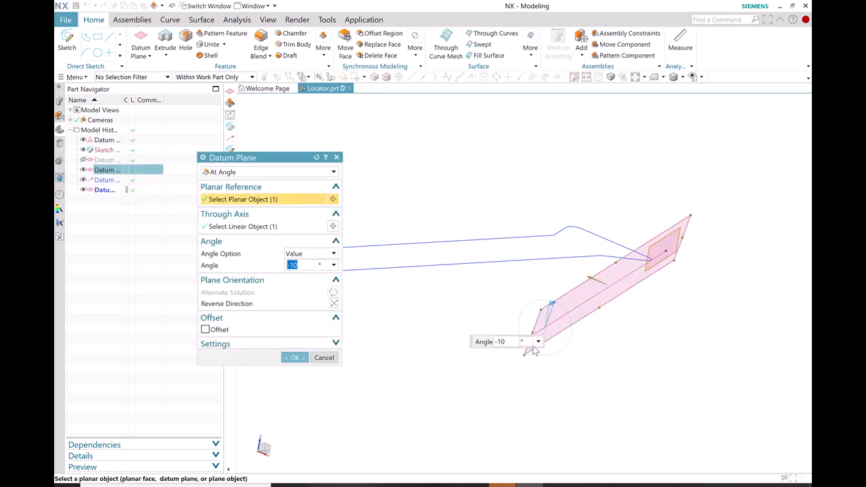
left_click_drag(536, 331, 631, 265)
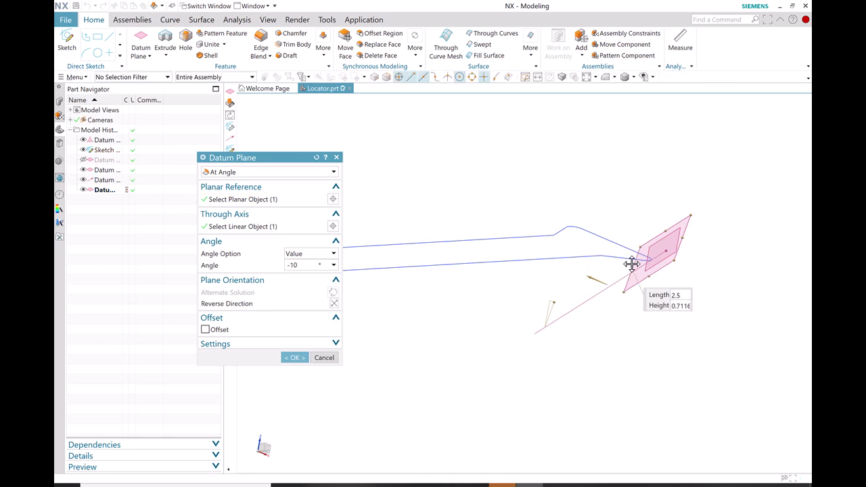
left_click(295, 356)
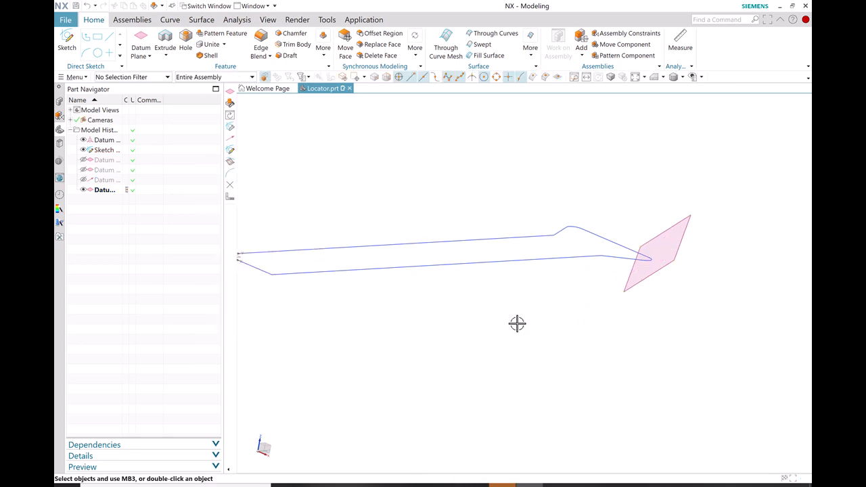
middle_click_drag(524, 331, 505, 338)
scroll(410, 333, "down", 4)
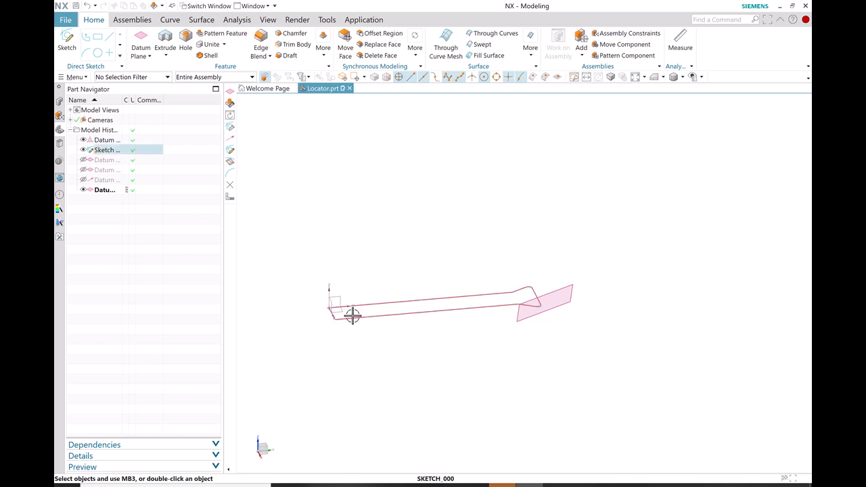
scroll(352, 316, "up", 2)
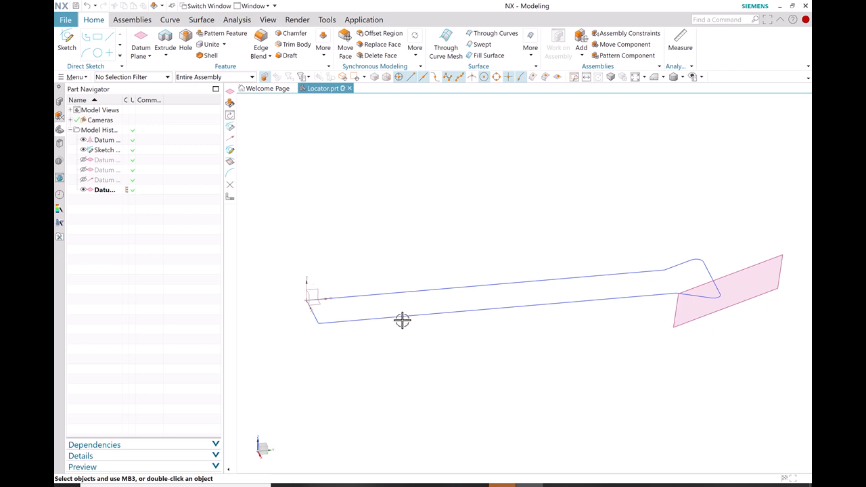
left_click(140, 37)
left_click(373, 316)
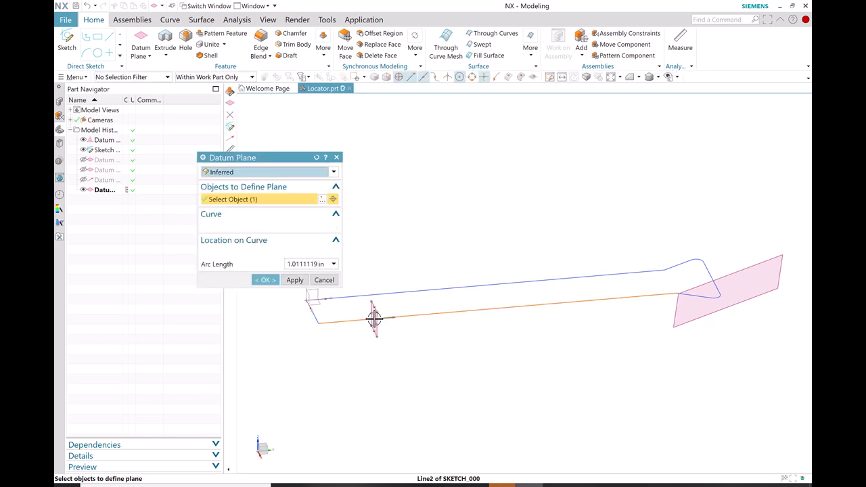
left_click(337, 157)
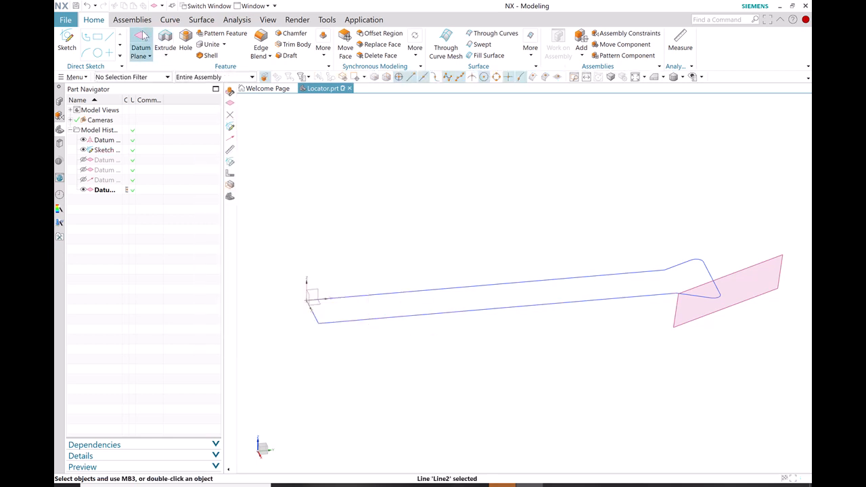
Step: Create one datum plane offset 0.748 in from the hidden large XY datum plane, with the offset reversed to the side below the sketch
left_click(143, 36)
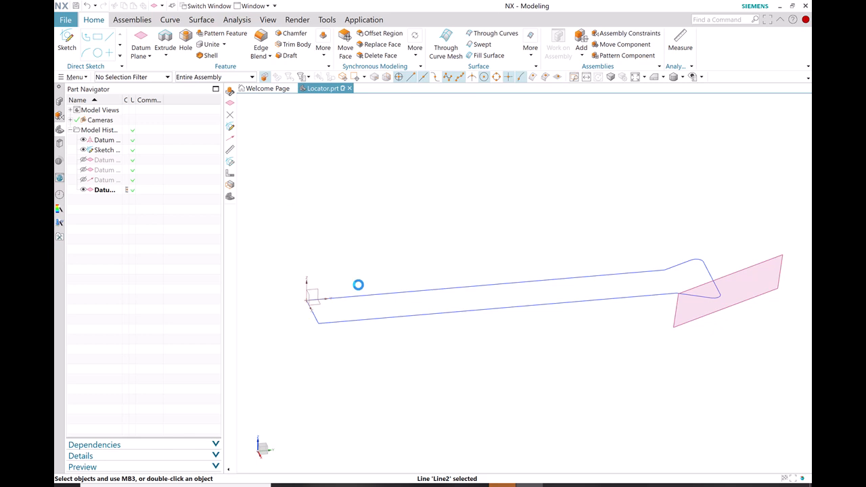
left_click(104, 159)
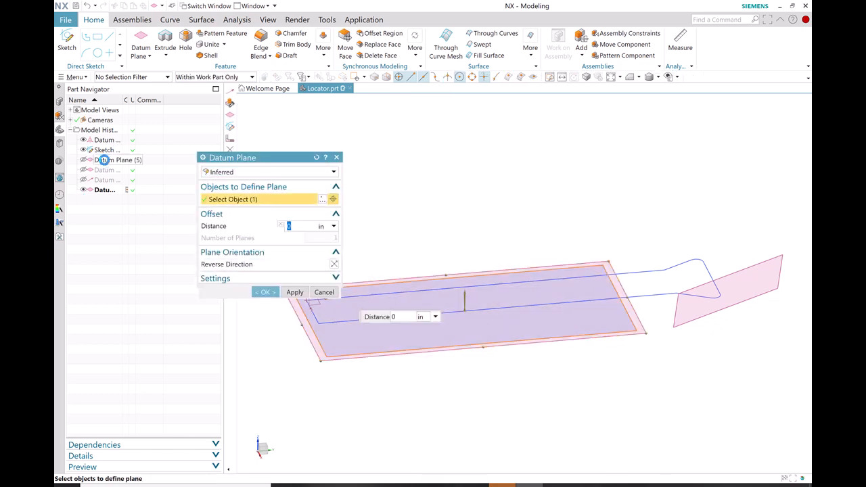
middle_click_drag(447, 373, 424, 353)
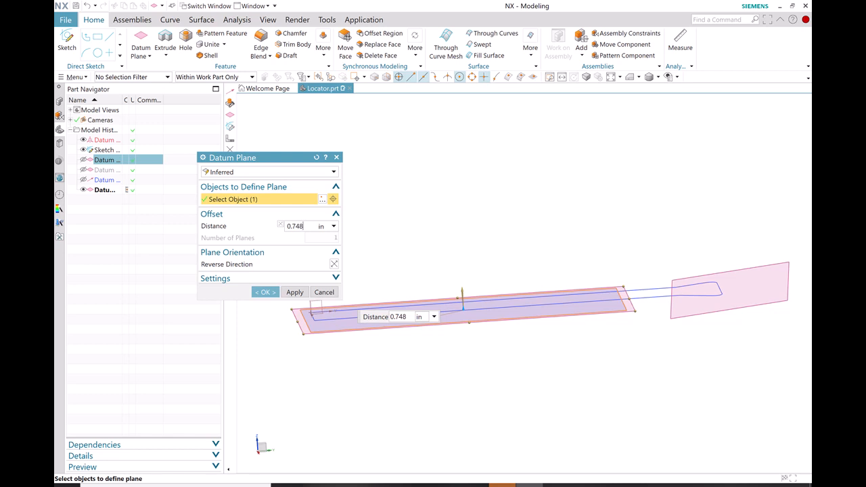
key("Tab")
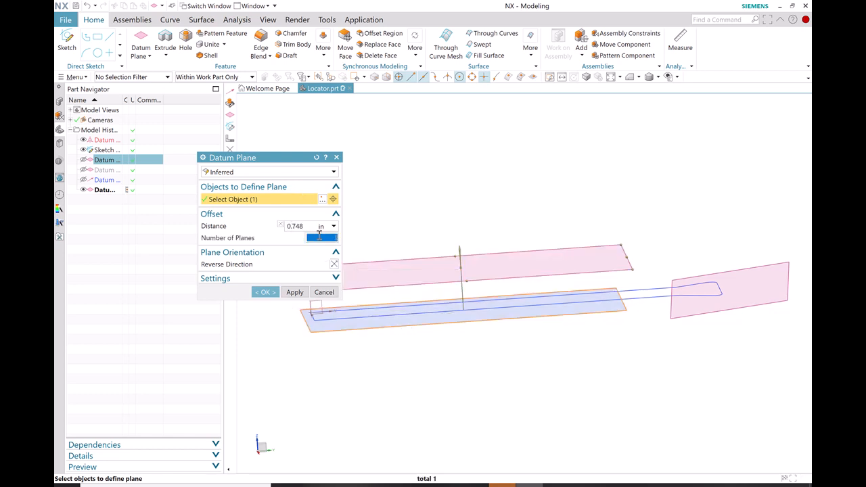
left_click(280, 226)
left_click(296, 292)
left_click(265, 292)
Step: Create a new sketch on the offset datum plane below the profile with the inferred plane method and horizontal reference
mouse_move(481, 382)
middle_mouse_down()
mouse_move(474, 400)
mouse_move(470, 392)
middle_mouse_up()
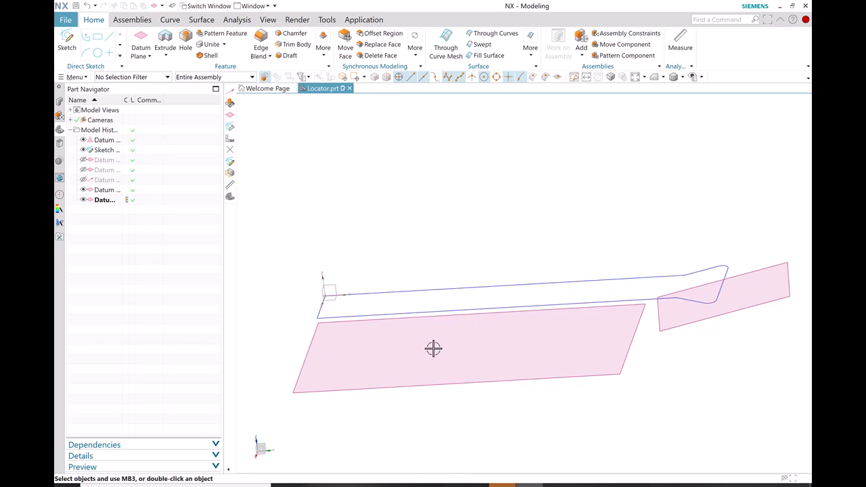
left_click(69, 39)
left_click(495, 374)
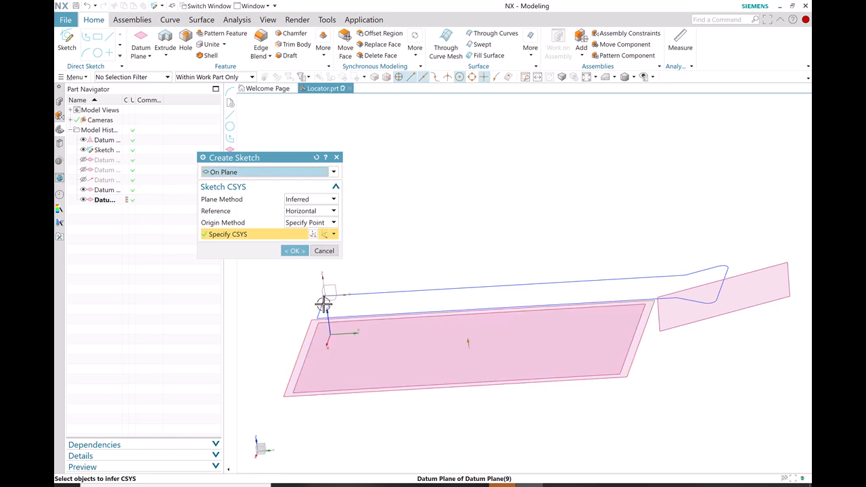
left_click(293, 251)
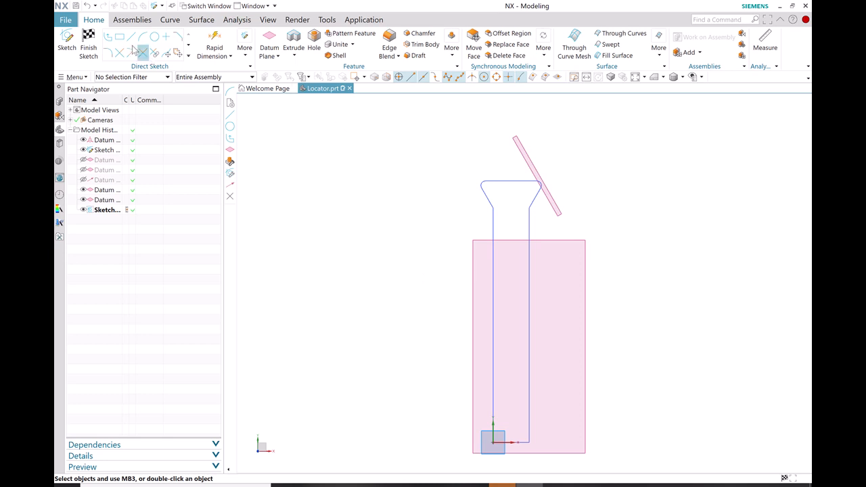
Step: Project the complete profile of the original sketch into the new sketch as associative curves with the Original output type, and finish the sketch
left_click(190, 57)
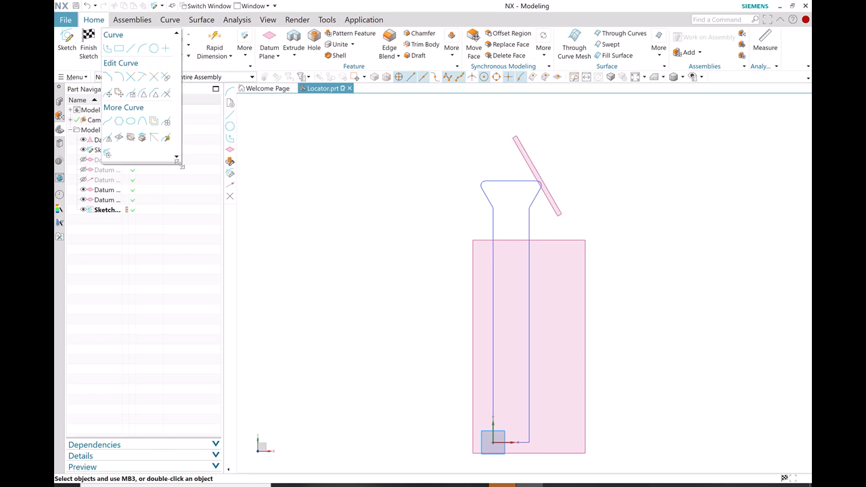
left_click(143, 139)
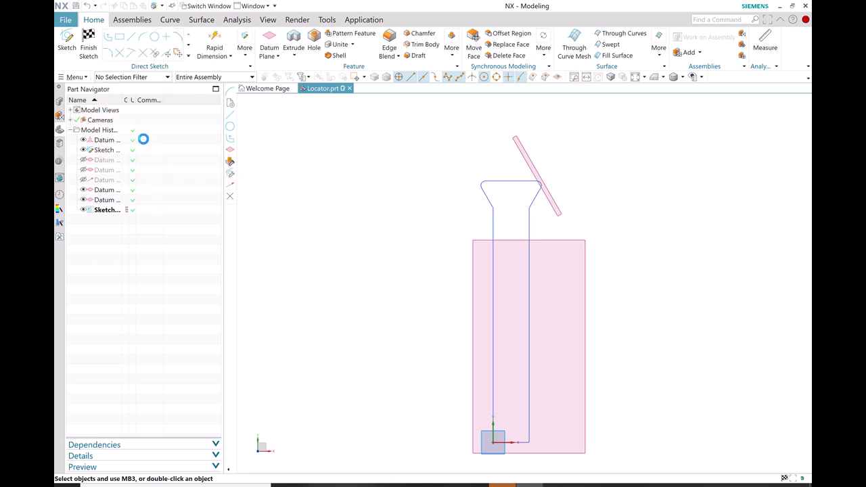
left_click(529, 227)
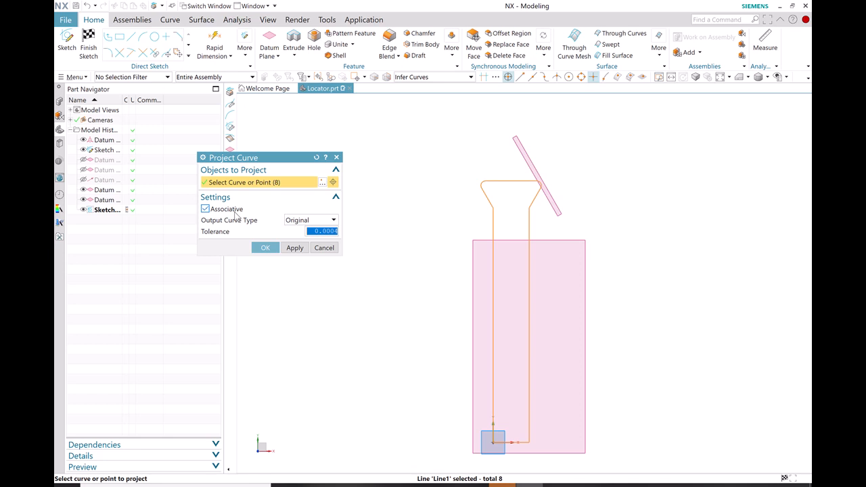
left_click(264, 247)
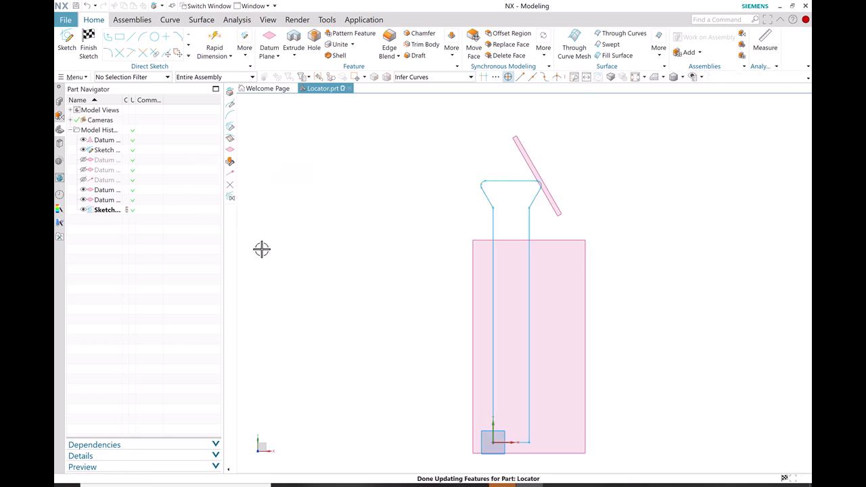
middle_click_drag(402, 334, 448, 313)
scroll(514, 333, "up", 1)
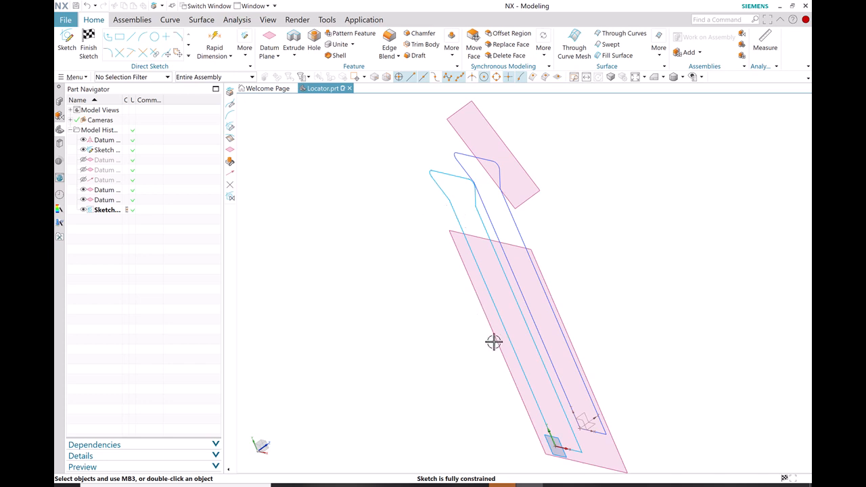
middle_click_drag(462, 315, 379, 291)
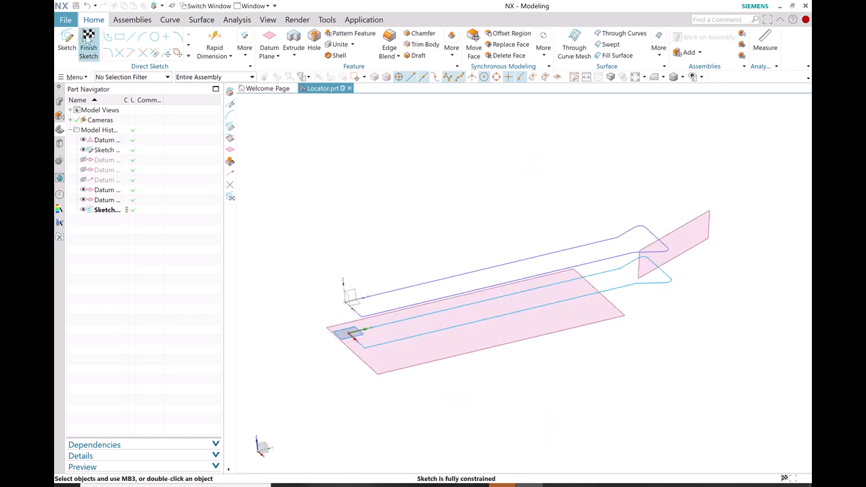
left_click(90, 39)
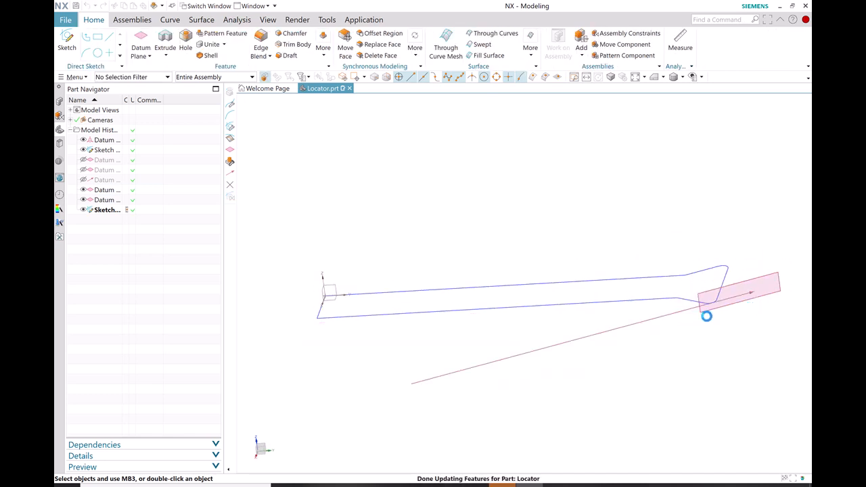
Step: Enlarge the angled datum plane downward past the projected profile, to about 2.69 in long and 3.45 in high
double_click(710, 323)
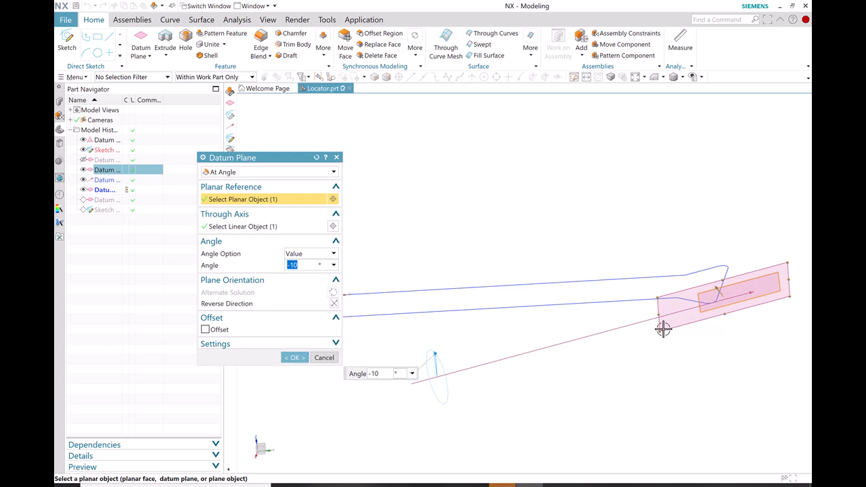
left_click_drag(658, 329, 668, 366)
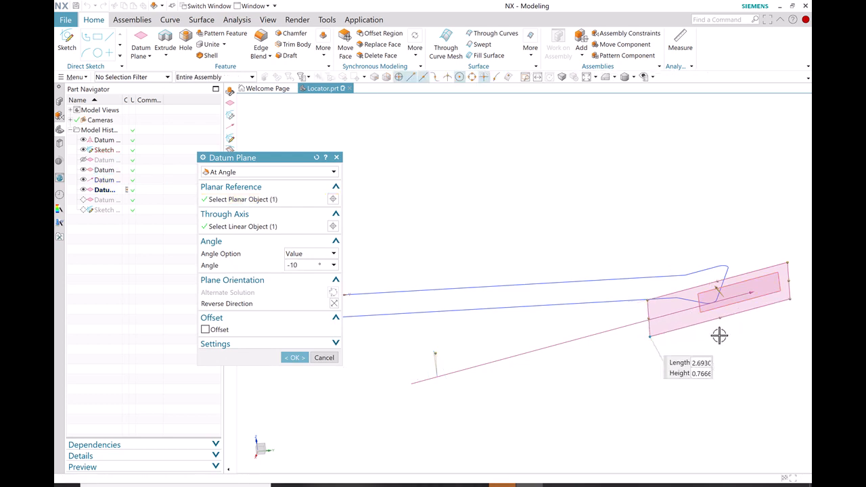
left_click_drag(721, 320, 752, 450)
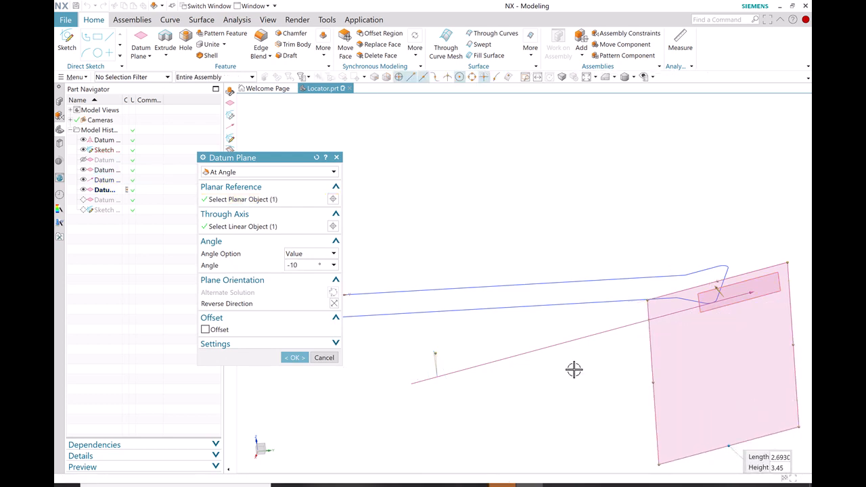
left_click(298, 360)
middle_click_drag(553, 356, 605, 373)
middle_click_drag(722, 311, 715, 319)
scroll(675, 356, "up", 5)
mouse_move(675, 356)
middle_mouse_down()
mouse_move(688, 361)
mouse_move(675, 359)
middle_mouse_up()
scroll(671, 386, "down", 3)
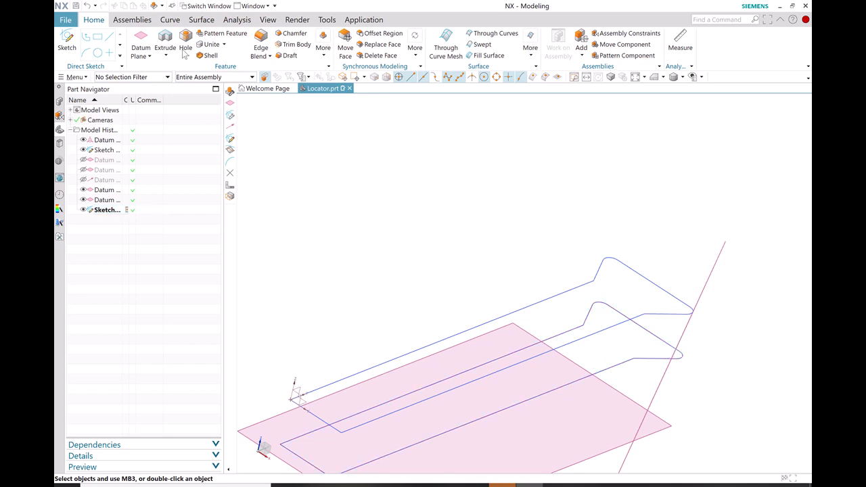
Step: Create a datum axis at the intersection of the angled corner datum plane and the lower offset datum plane
left_click(142, 56)
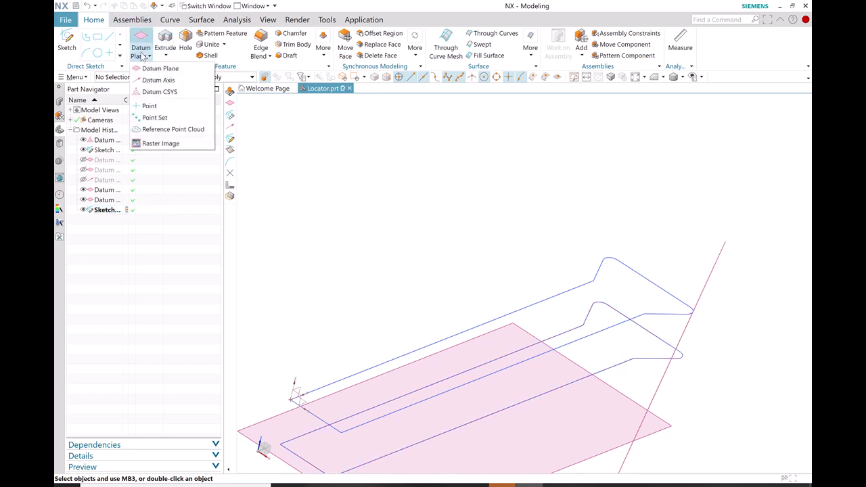
left_click(157, 80)
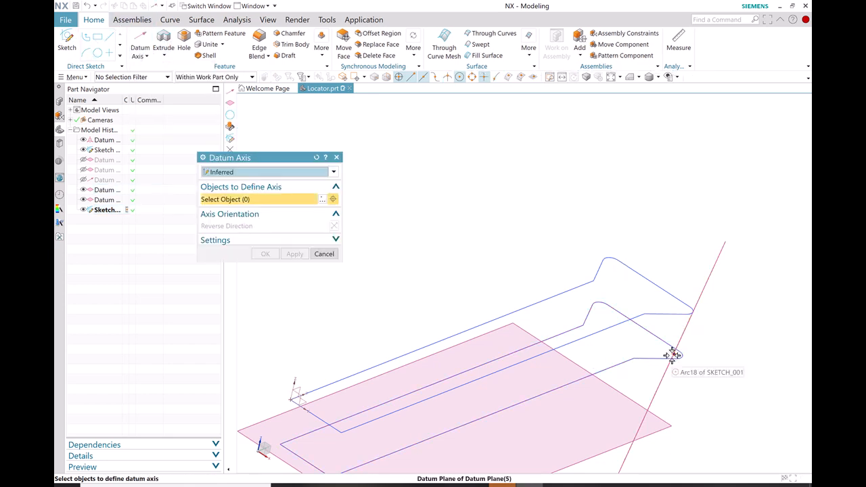
left_click(700, 302)
left_click(650, 424)
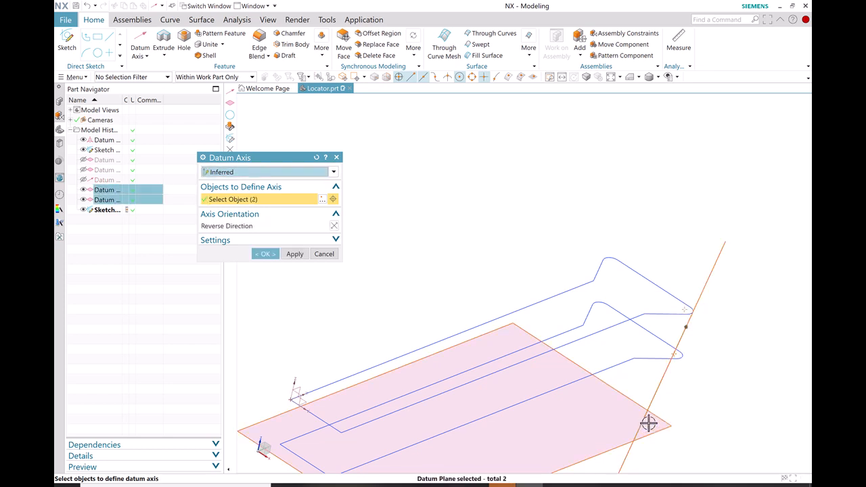
middle_click_drag(624, 411, 631, 412)
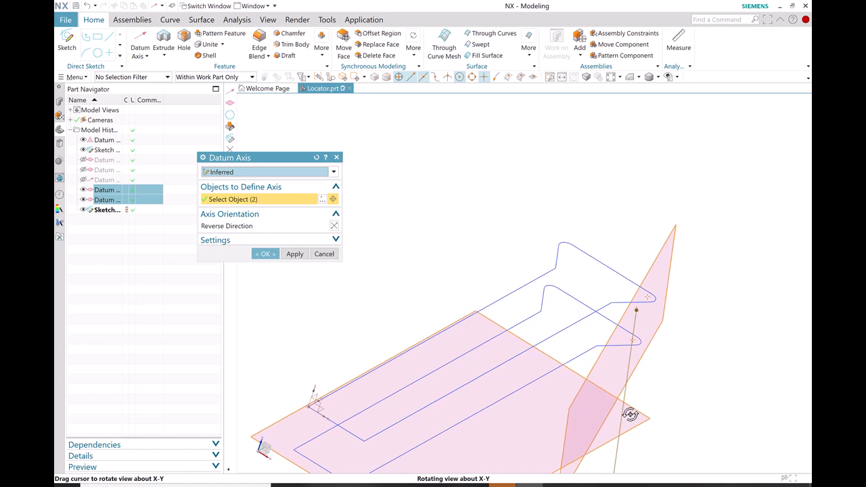
left_click(263, 254)
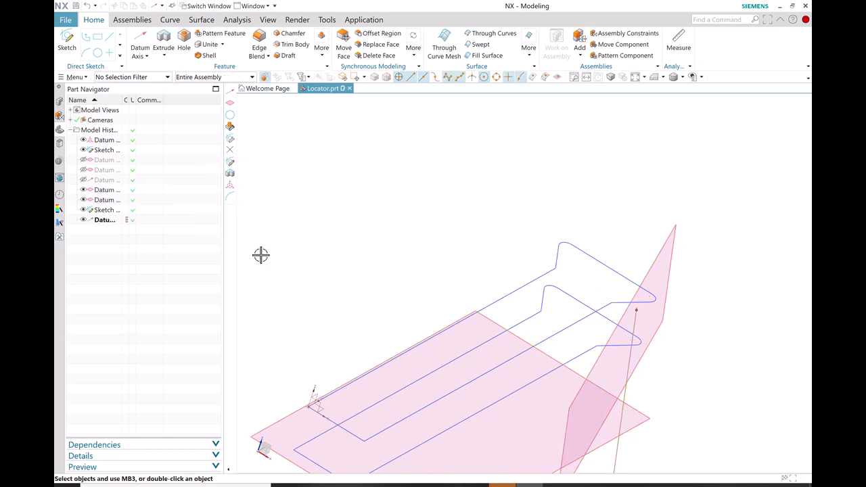
Step: Reorder the new datum axis in the model history so it comes before the projected profile sketch
left_click(107, 221)
left_click_drag(108, 222, 110, 211)
scroll(671, 329, "down", 2)
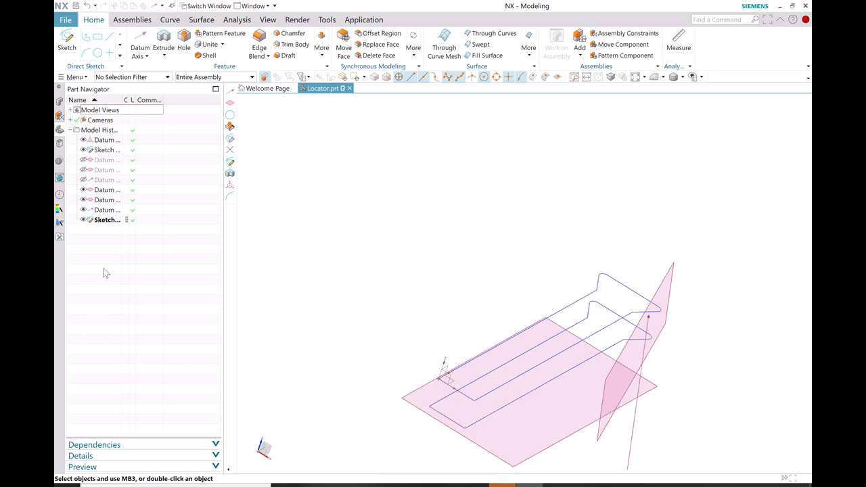
Step: Edit the projected profile sketch and draw an arc inside the rounded corner by the datum axis, from the end edge to the slanted edge
left_click(112, 220)
double_click(112, 221)
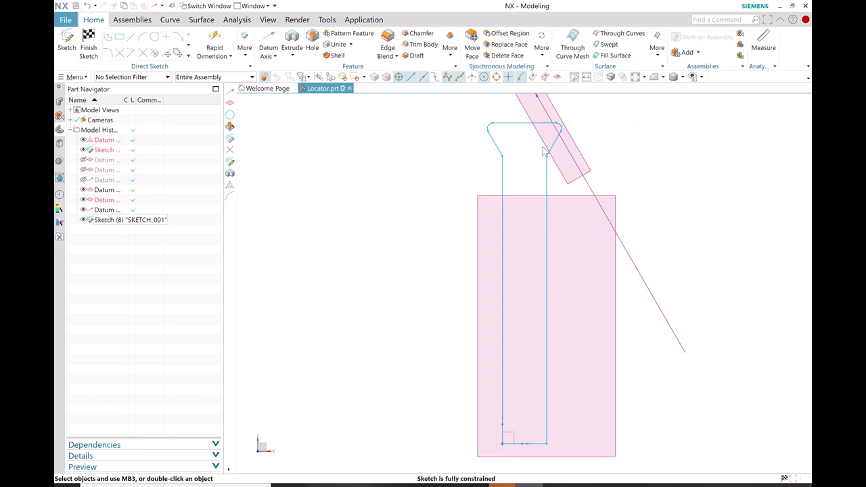
scroll(571, 169, "up", 2)
scroll(539, 195, "down", 3)
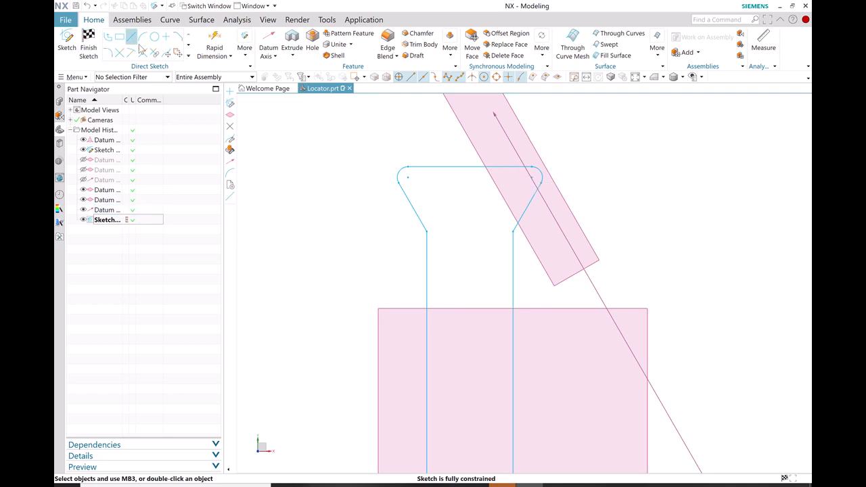
key("a")
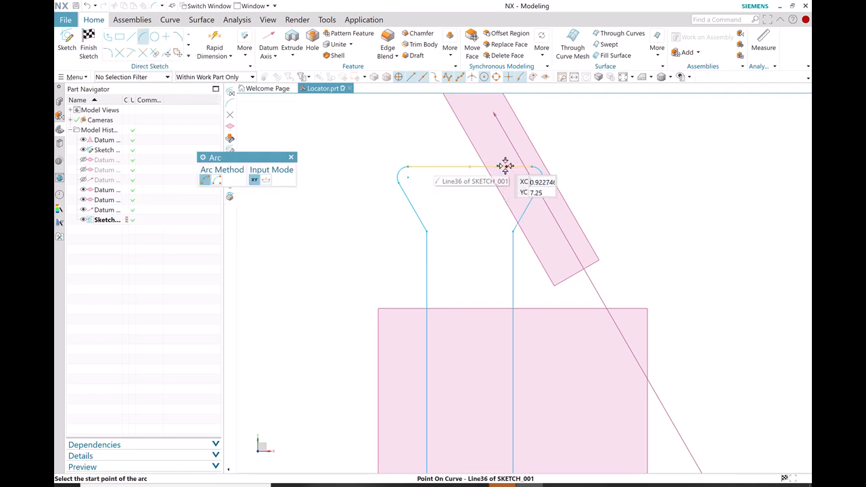
left_click(505, 168)
left_click(531, 185)
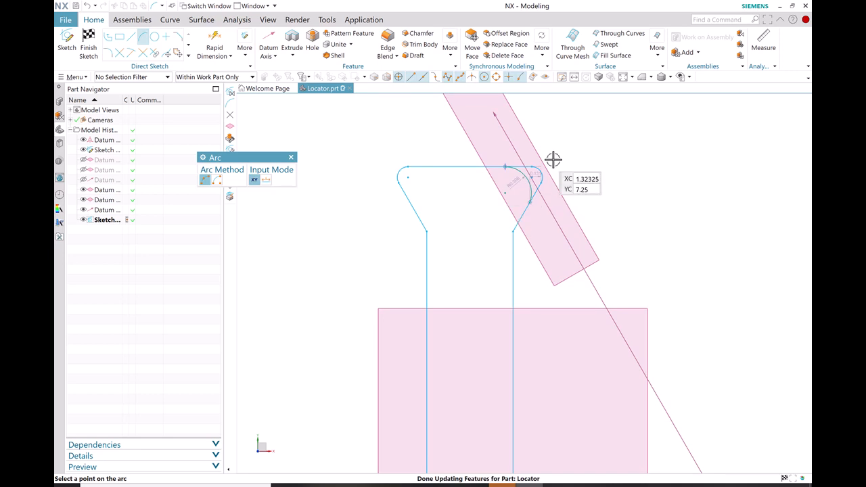
scroll(532, 192, "up", 4)
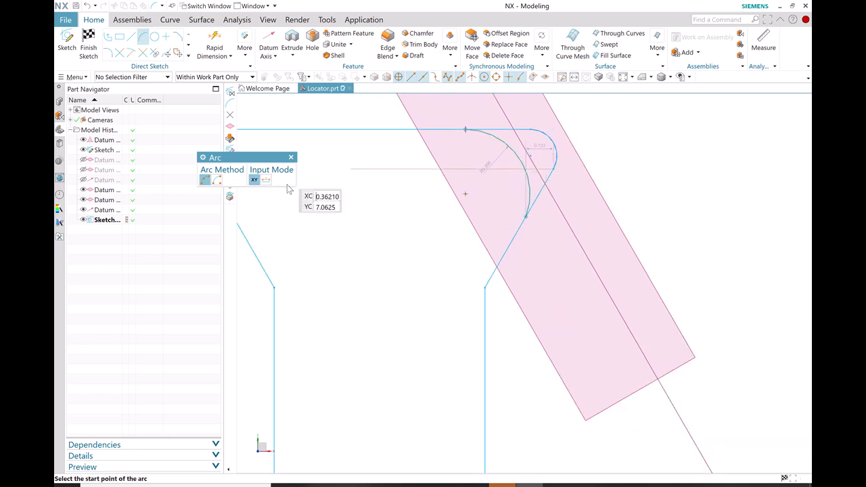
left_click(291, 159)
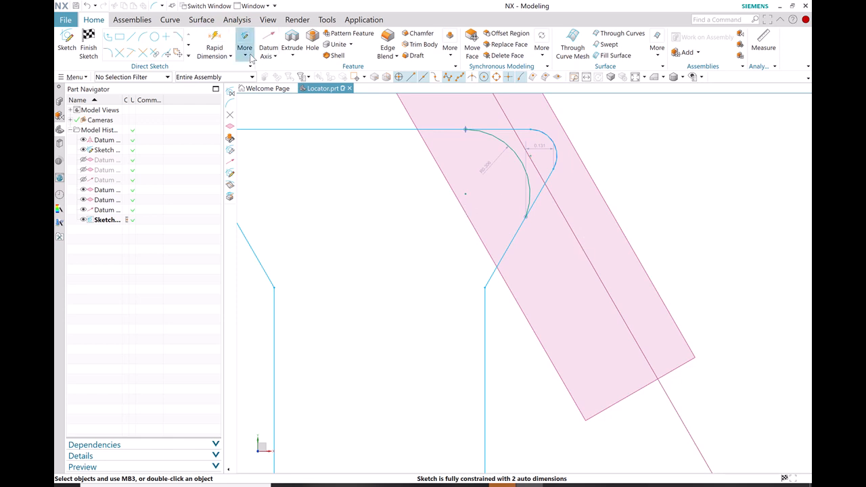
Step: Constrain the new corner arc tangent to the datum axis
left_click(244, 47)
left_click(460, 154)
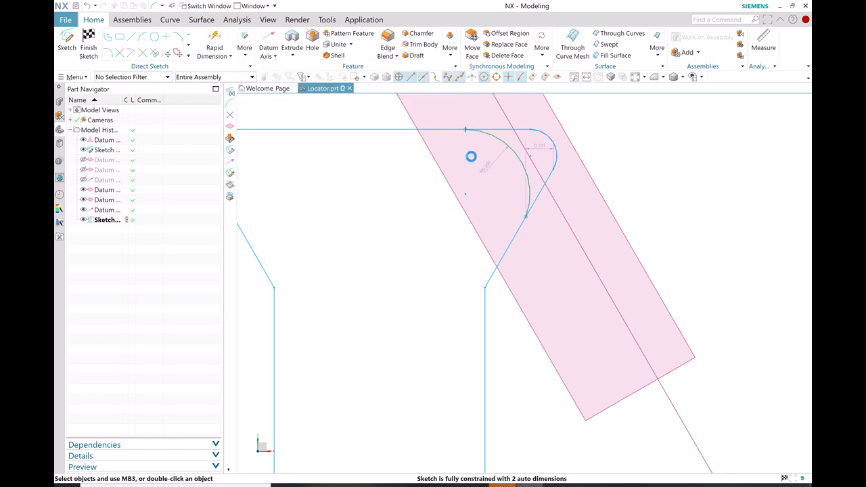
left_click(231, 184)
left_click(506, 144)
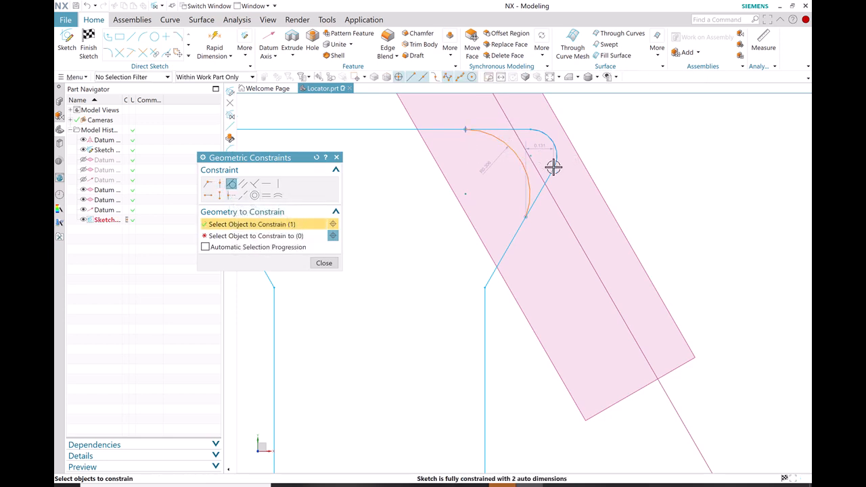
left_click(561, 212)
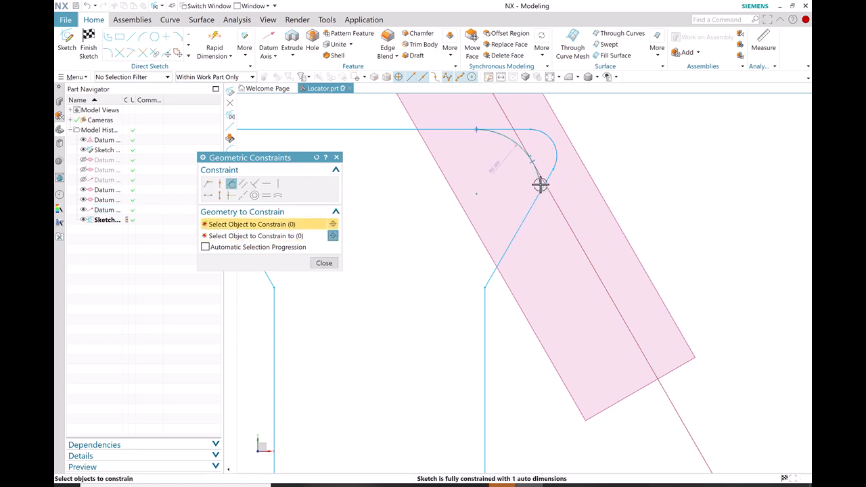
Step: Constrain the corner arc tangent to the adjacent slanted profile edge and inspect where they meet
left_click(538, 183)
middle_click(551, 230)
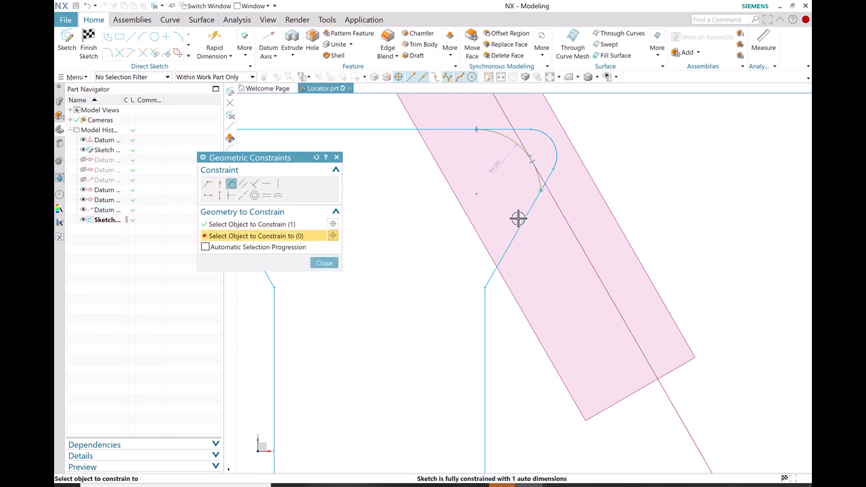
left_click(539, 232)
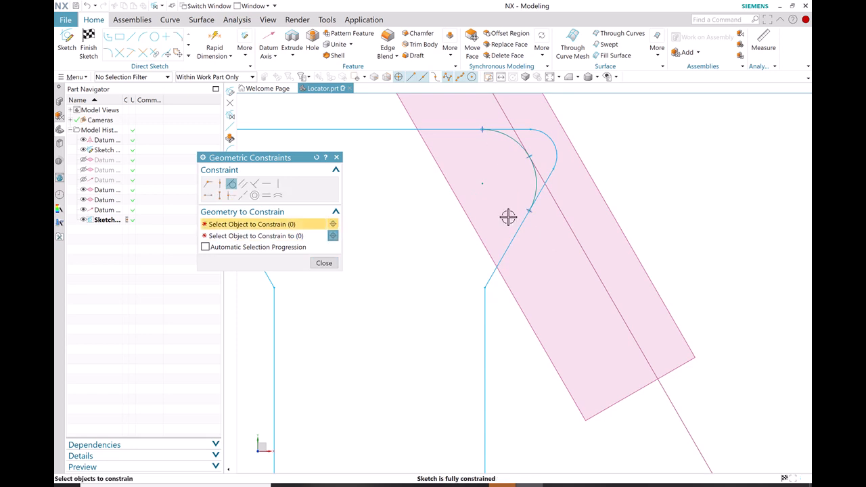
scroll(516, 217, "up", 5)
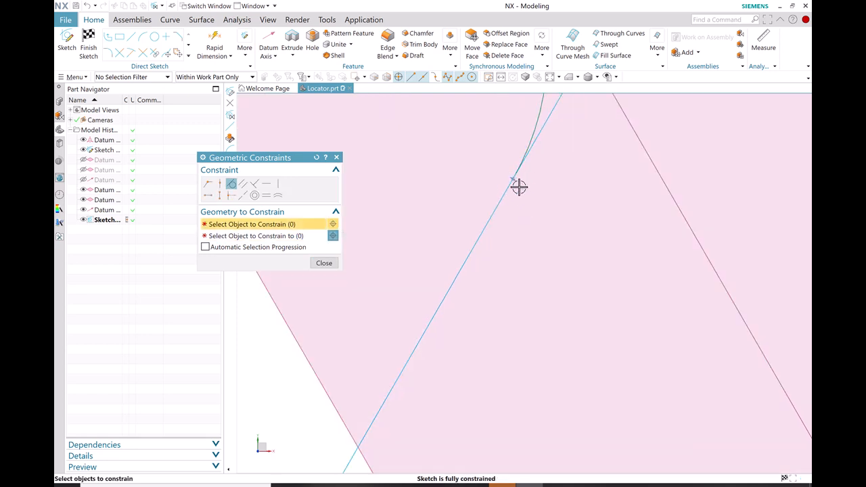
scroll(511, 194, "down", 5)
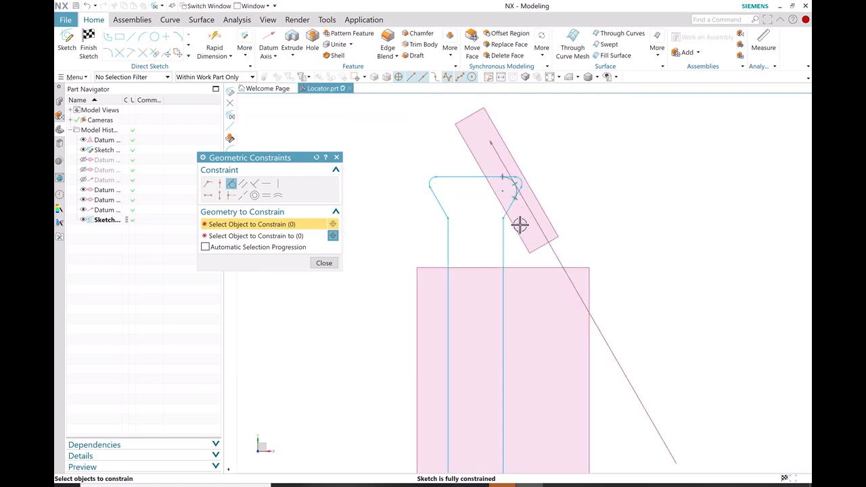
middle_click_drag(503, 284, 489, 248, "shift")
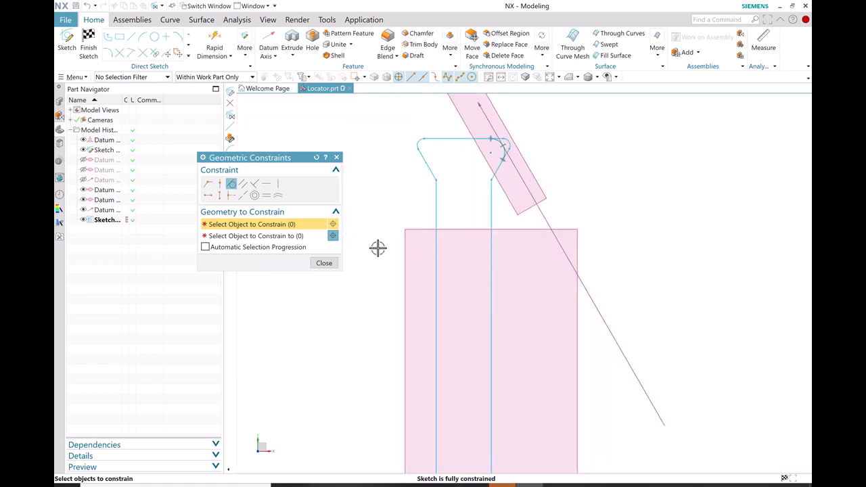
left_click(327, 263)
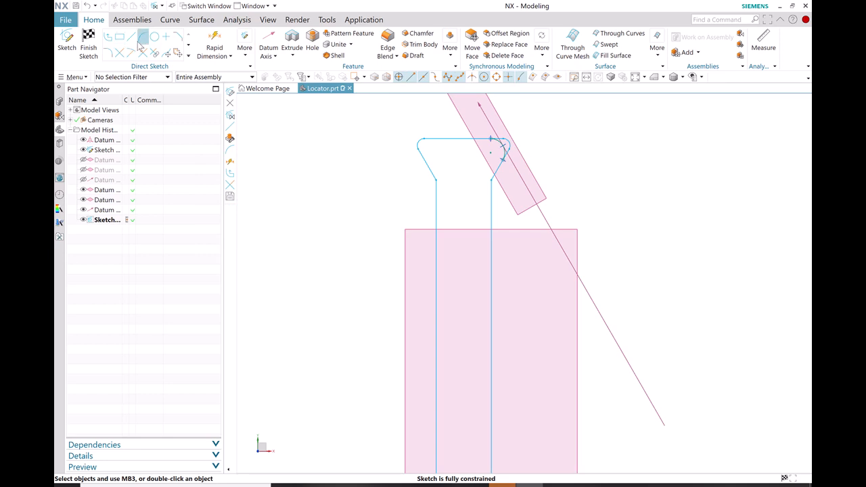
Step: Add a derived line midway between the profile's two long parallel edges, about 4.7 in long, starting at the neck
left_click(188, 56)
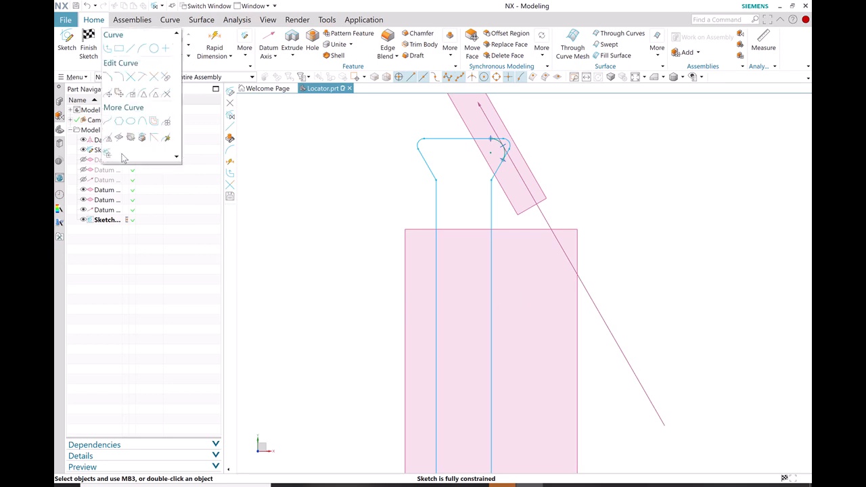
left_click(154, 139)
left_click(436, 271)
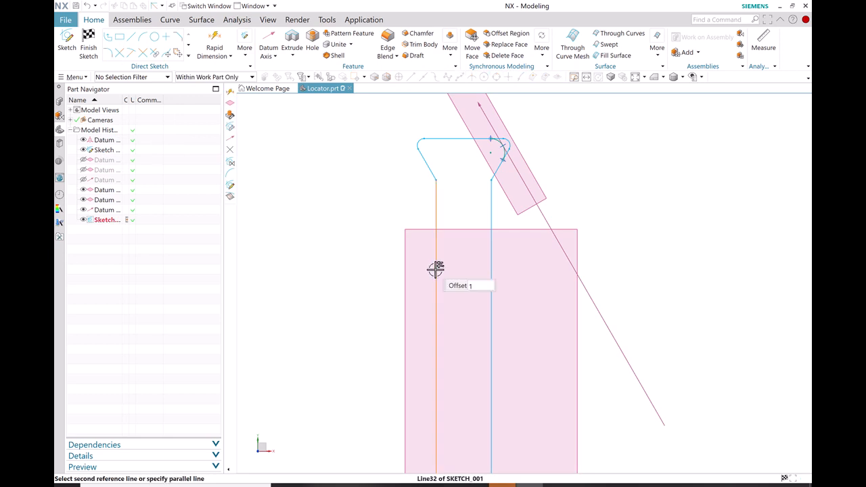
left_click(492, 269)
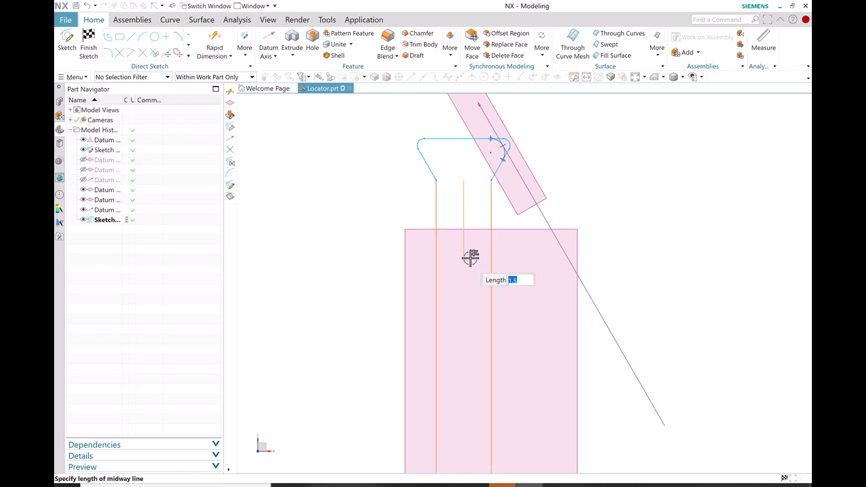
left_click(470, 437)
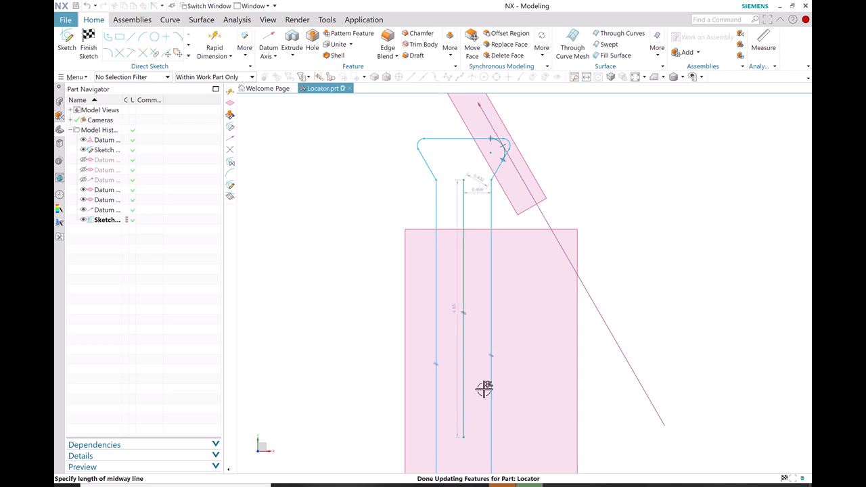
right_click(464, 224)
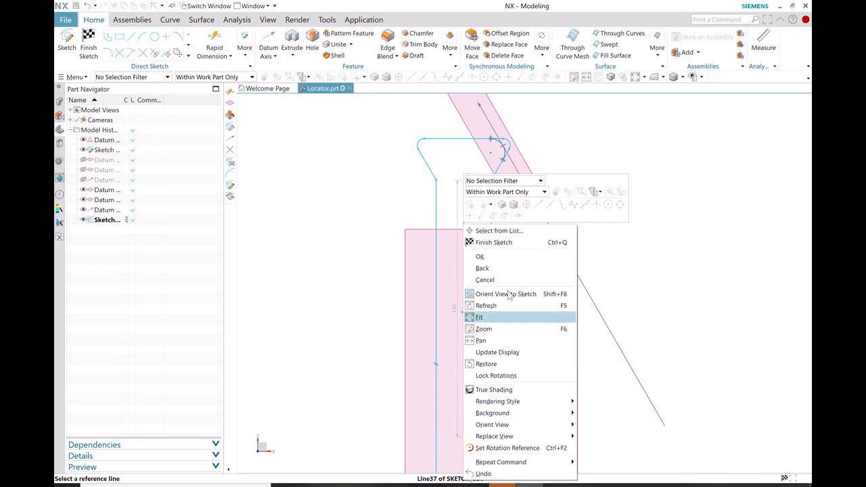
left_click(365, 221)
right_click(466, 202)
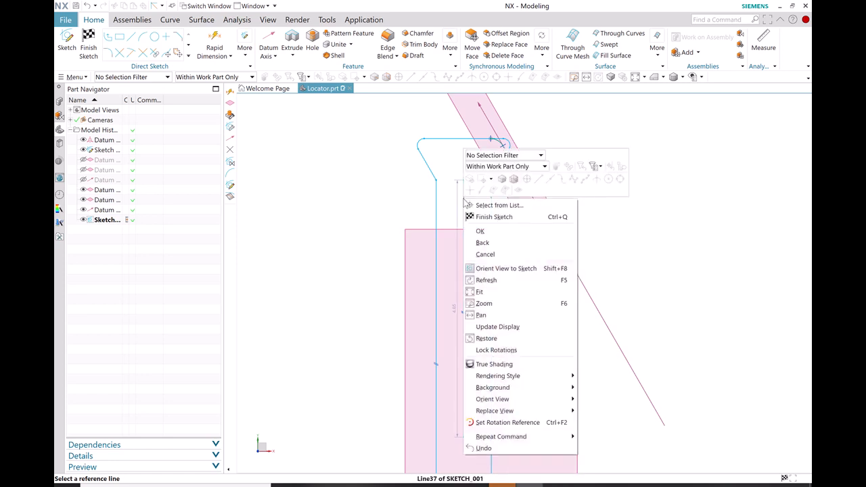
right_click(377, 241)
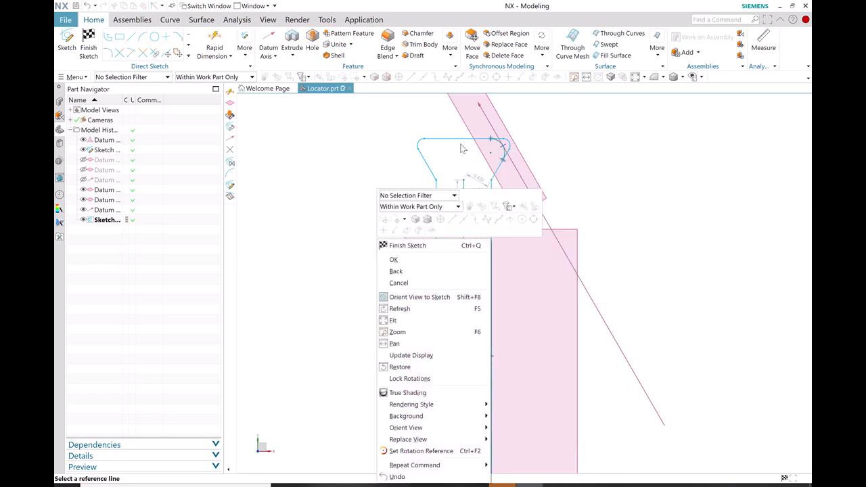
left_click(586, 181)
right_click(464, 205)
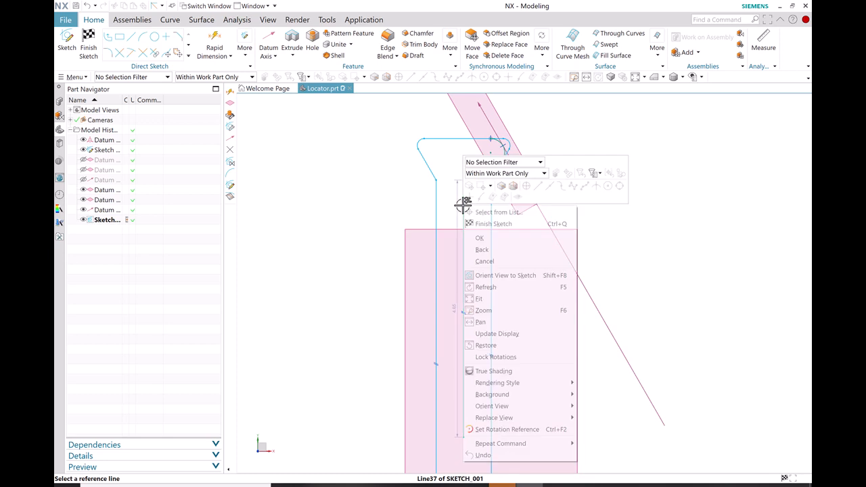
left_click(452, 198)
left_click(464, 201)
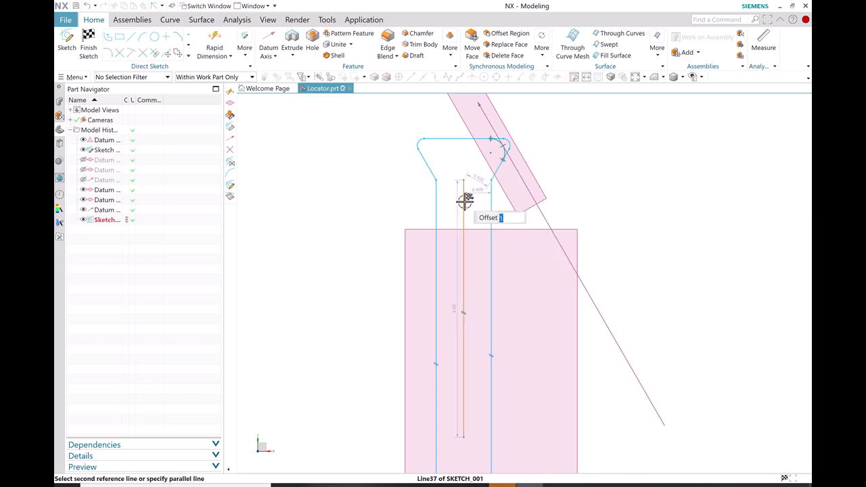
right_click(466, 201)
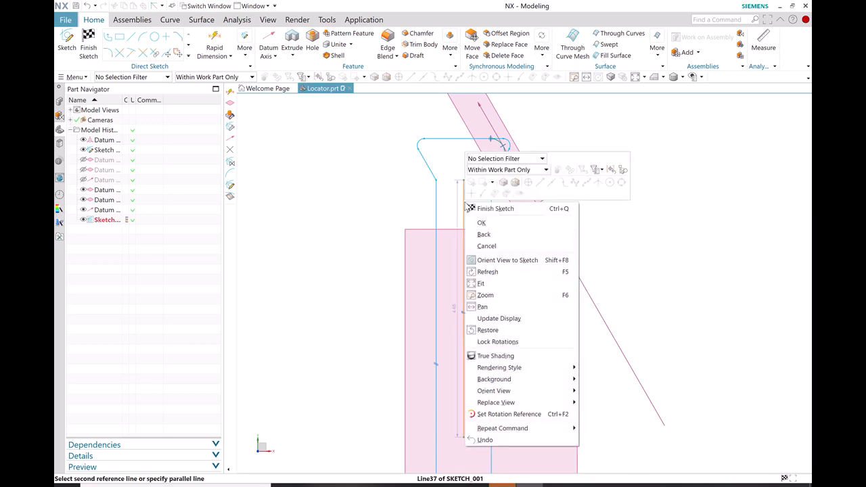
left_click(635, 252)
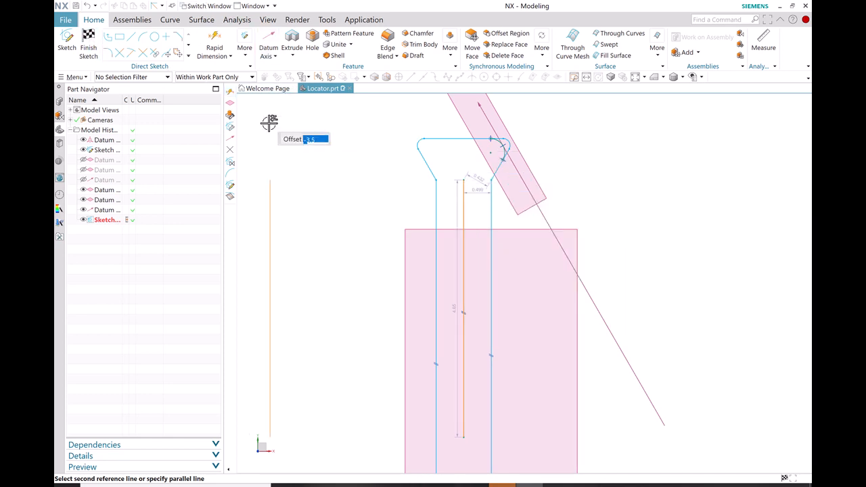
key("Escape")
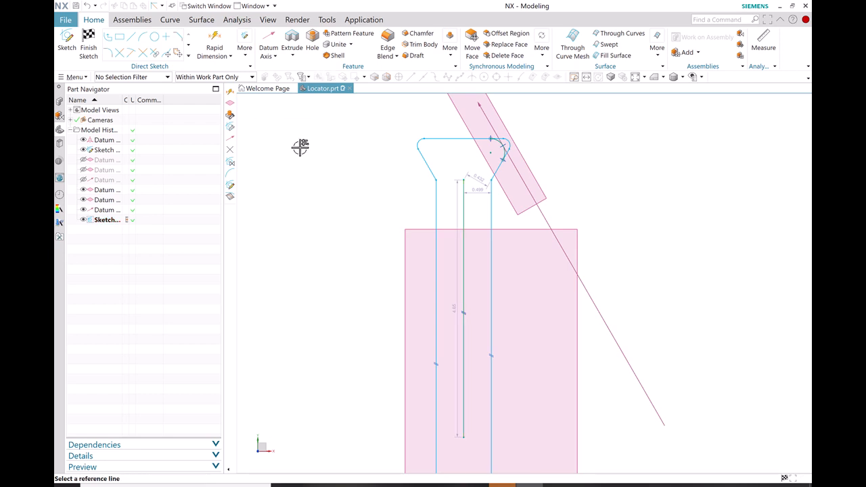
right_click(463, 216)
left_click(361, 203)
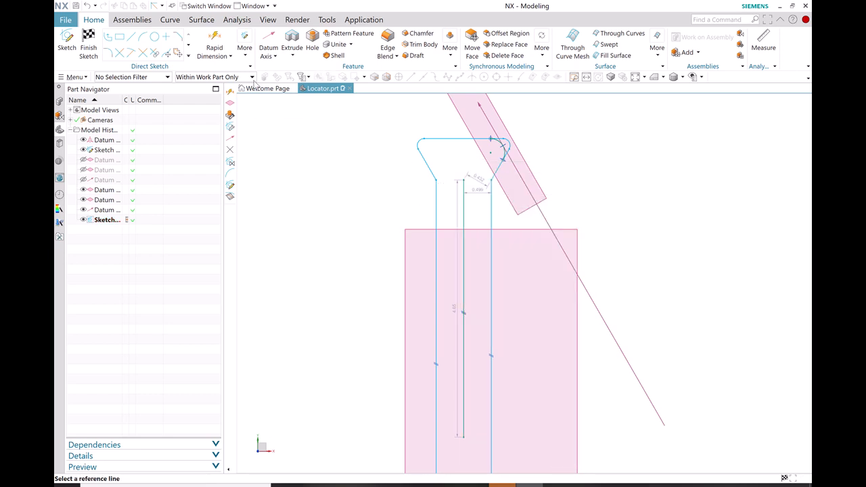
left_click(245, 54)
left_click(277, 80)
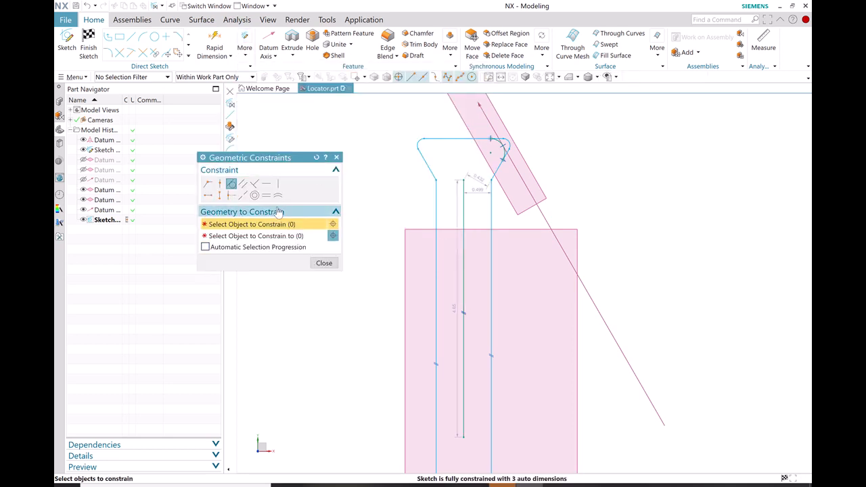
left_click(279, 212)
left_click(336, 157)
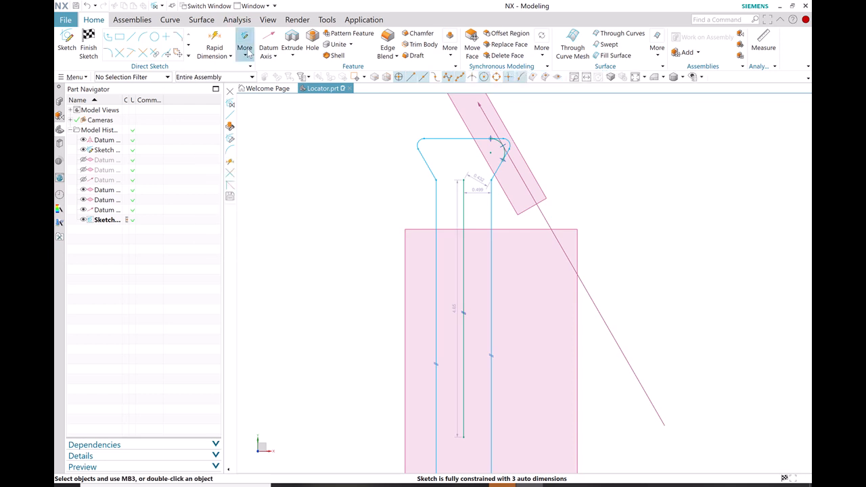
Step: Convert the line midway between the profile's long parallel edges to a reference curve
left_click(245, 49)
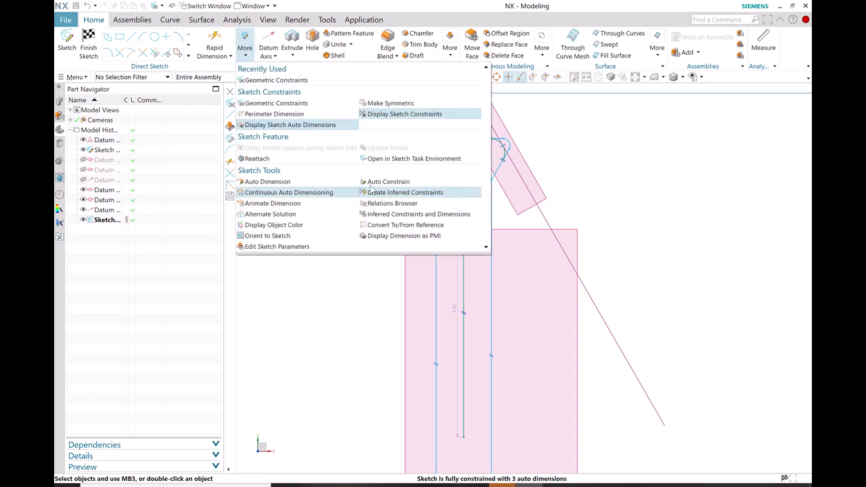
left_click(399, 225)
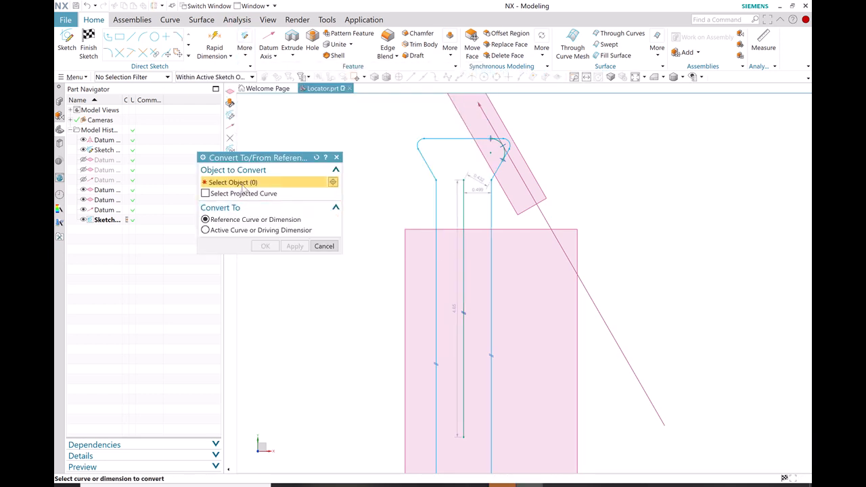
left_click(463, 216)
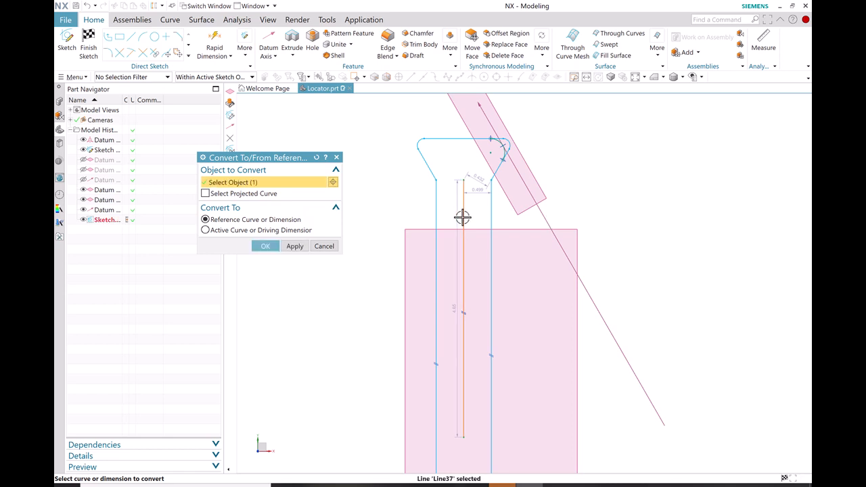
left_click(269, 248)
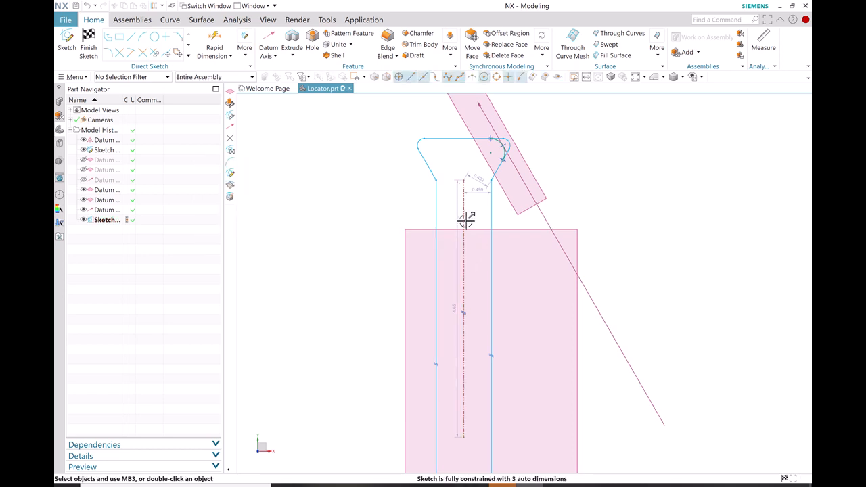
Step: Mirror the tangent corner arc about the midway reference line to the profile's opposite rounded corner
scroll(466, 220, "up", 3)
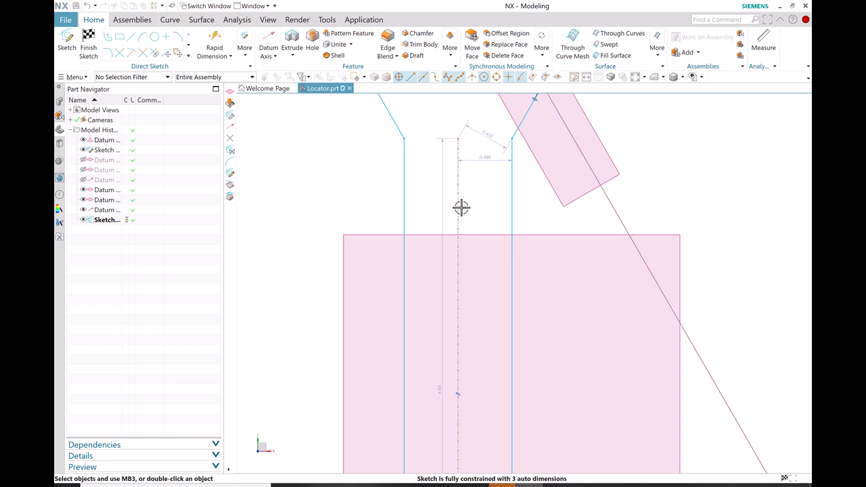
scroll(461, 208, "down", 4)
scroll(462, 205, "up", 3)
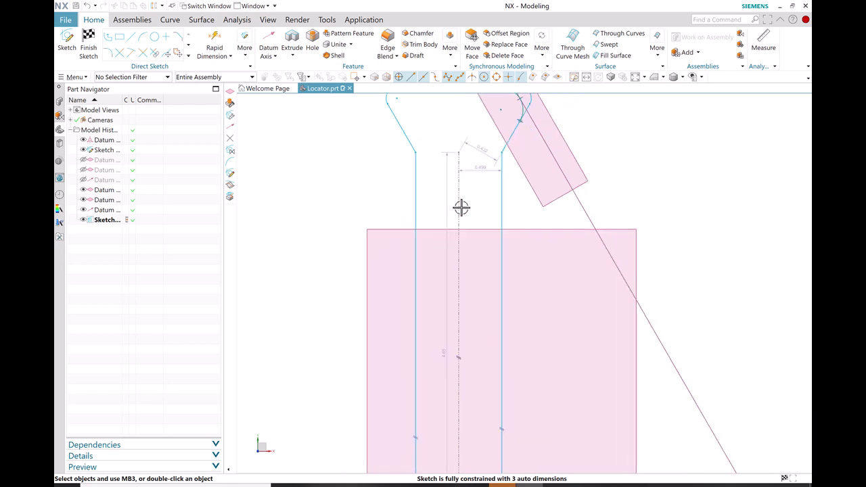
middle_click_drag(461, 181, 457, 260, "shift")
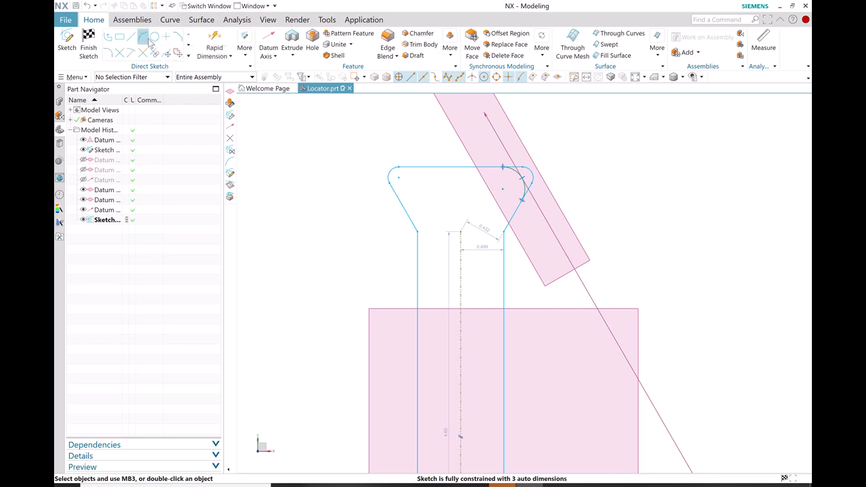
left_click(188, 56)
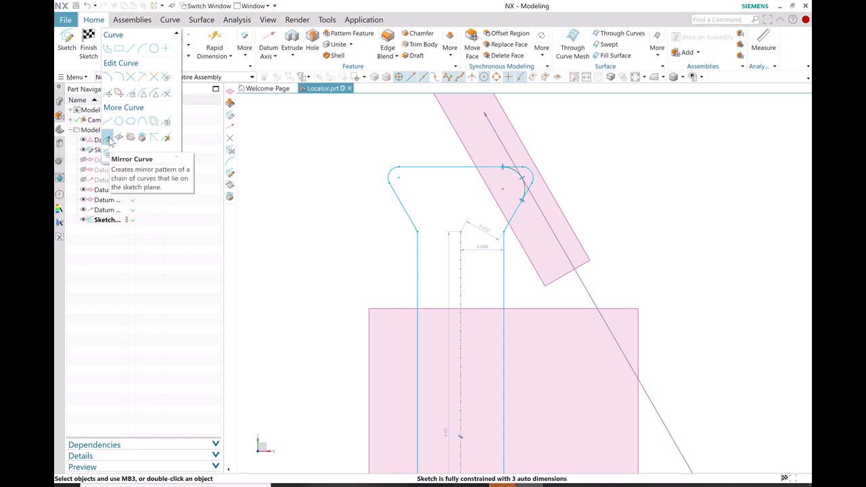
left_click(110, 139)
left_click(526, 181)
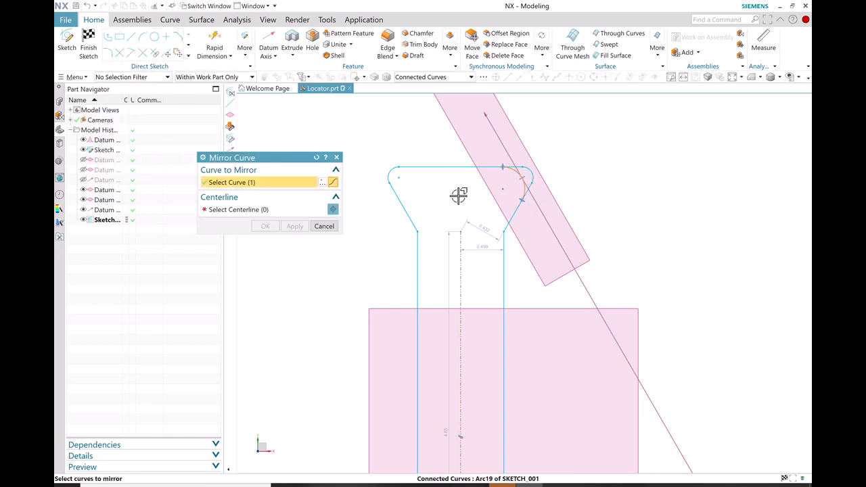
left_click(461, 272)
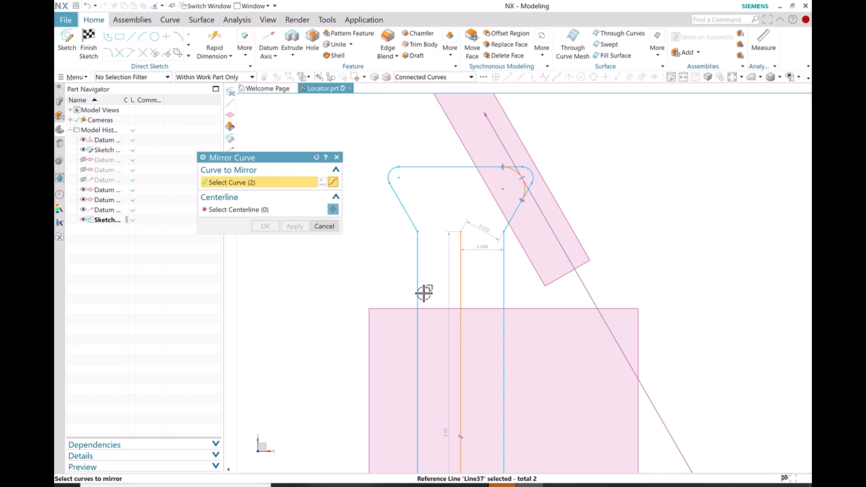
left_click(321, 80)
left_click(521, 183)
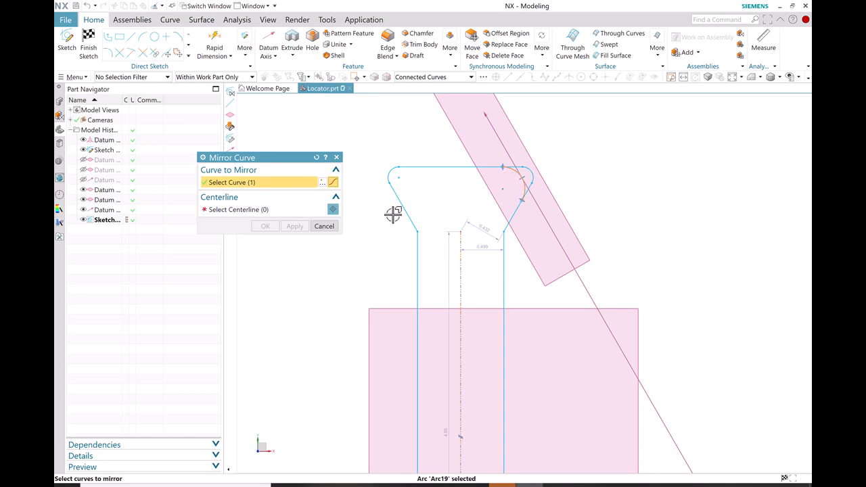
left_click(298, 214)
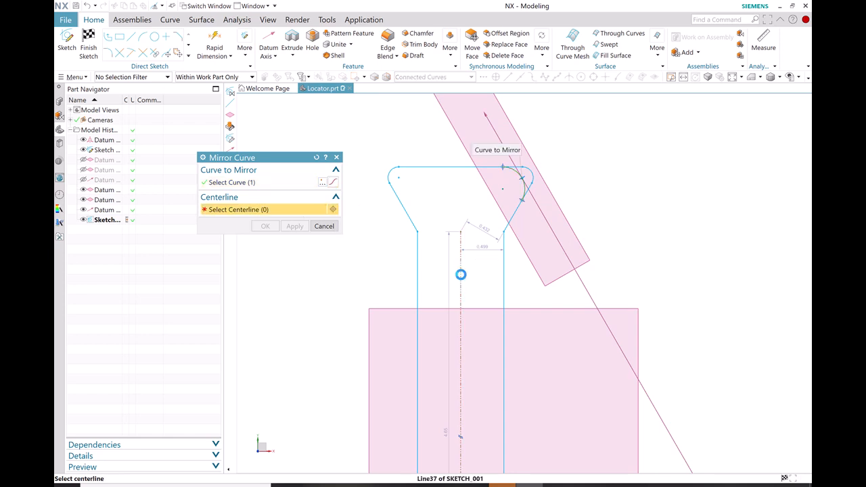
left_click(461, 274)
left_click(265, 226)
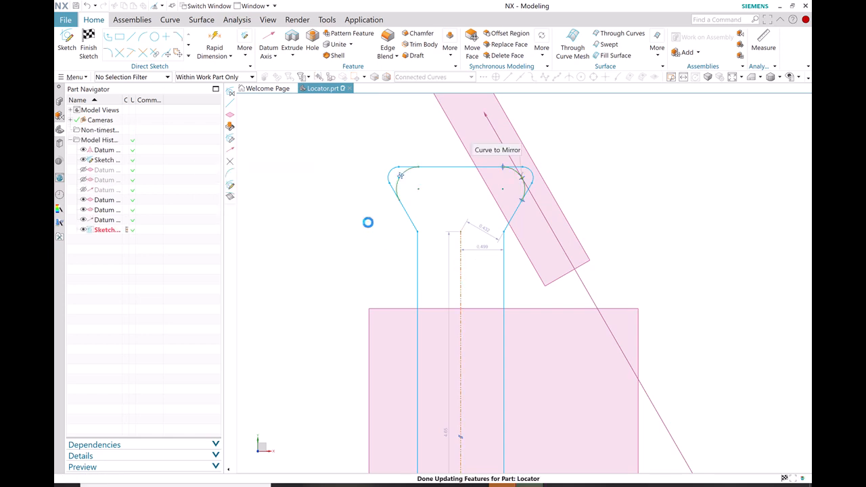
Step: Constrain the mirrored arc's endpoint at the profile's end edge to lie on that edge with a Point on Curve constraint
scroll(352, 258, "up", 6)
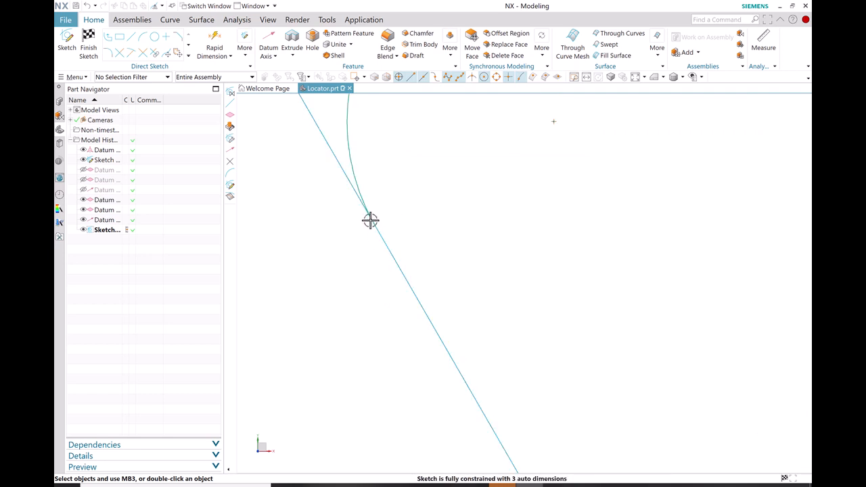
scroll(379, 224, "up", 2)
scroll(362, 223, "down", 6)
scroll(379, 216, "up", 2)
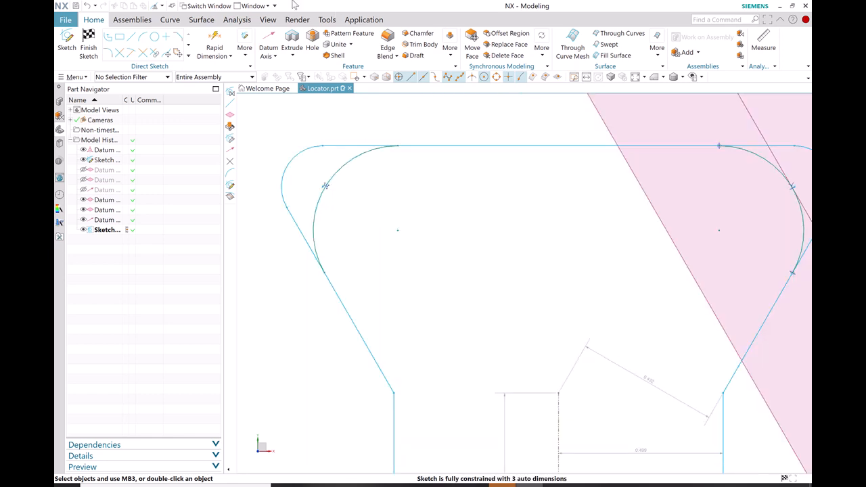
left_click(244, 46)
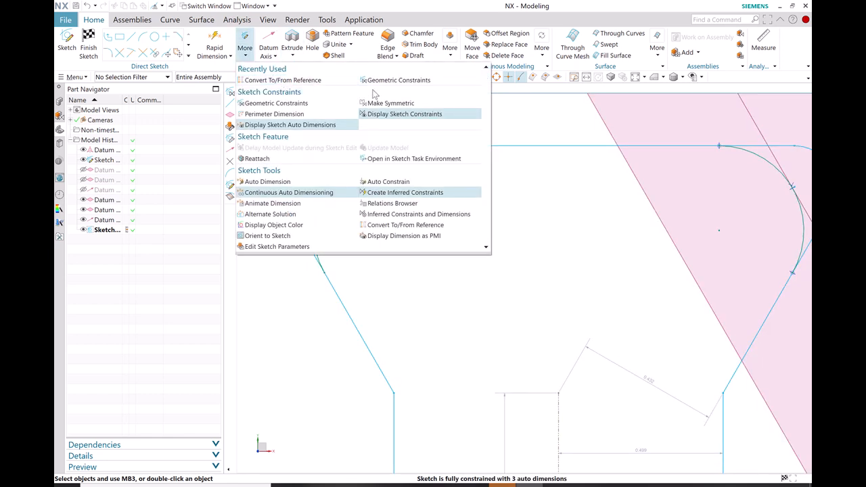
left_click(392, 80)
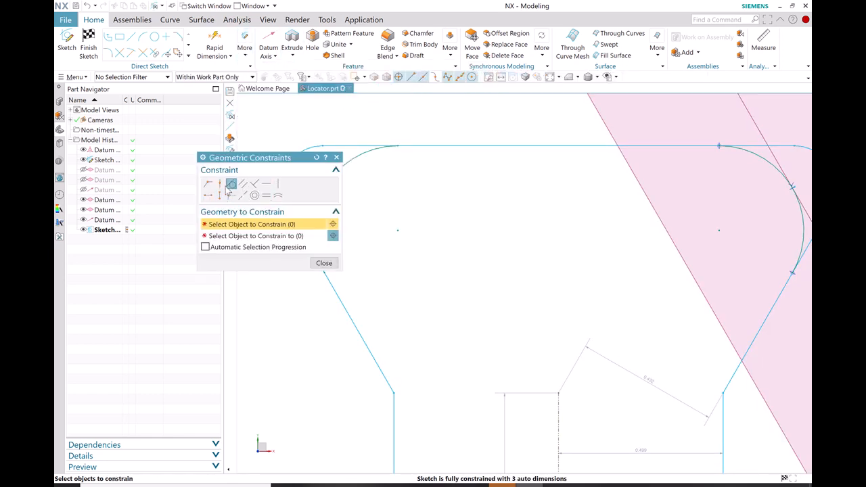
left_click(397, 144)
middle_click(433, 148)
left_click(432, 145)
scroll(417, 198, "down", 1)
middle_click_drag(403, 208, 492, 203, "shift")
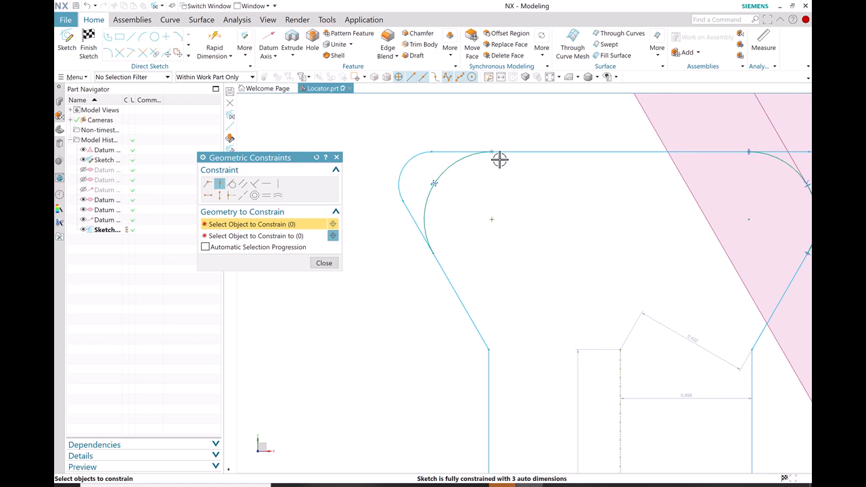
Step: Constrain the mirrored arc's other endpoint onto the adjacent slanted edge and inspect where they meet
scroll(489, 134, "up", 4)
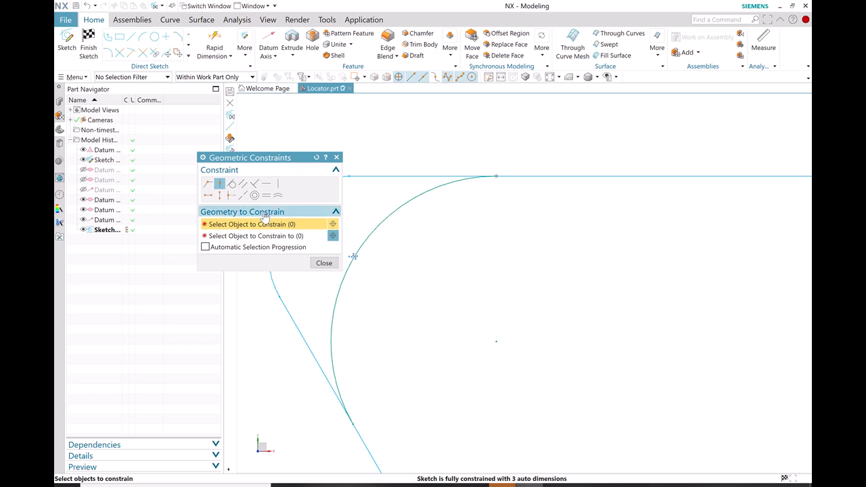
left_click(353, 428)
left_click(361, 442)
left_click(326, 264)
scroll(344, 453, "up", 6)
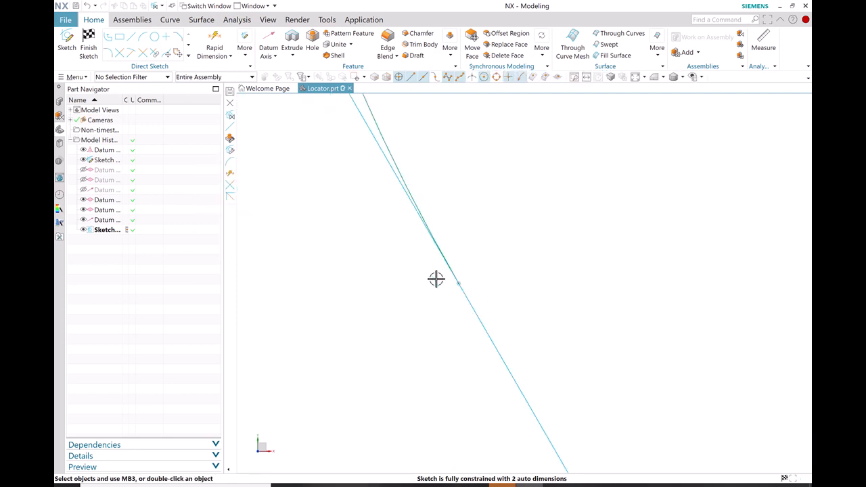
scroll(481, 323, "down", 6)
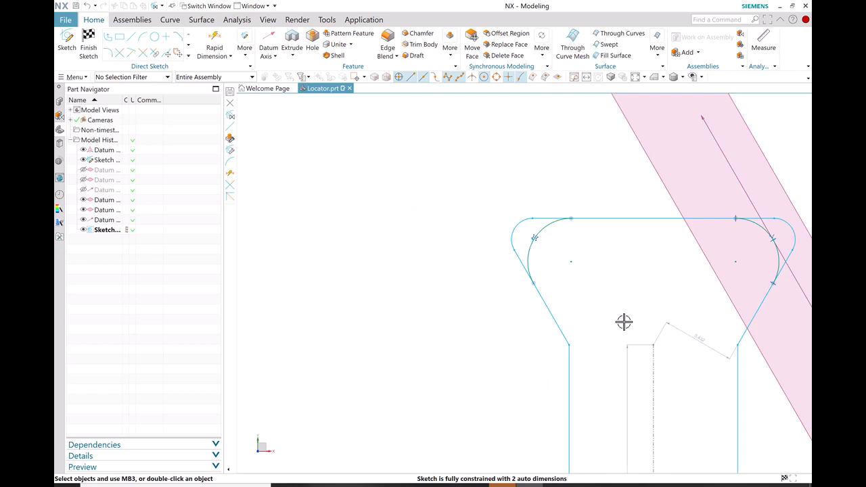
Step: Quick Trim the outer corner arc and overhanging edge ends outside the mirrored arc, accepting the loss of the projected curves' associativity
scroll(632, 325, "down", 6)
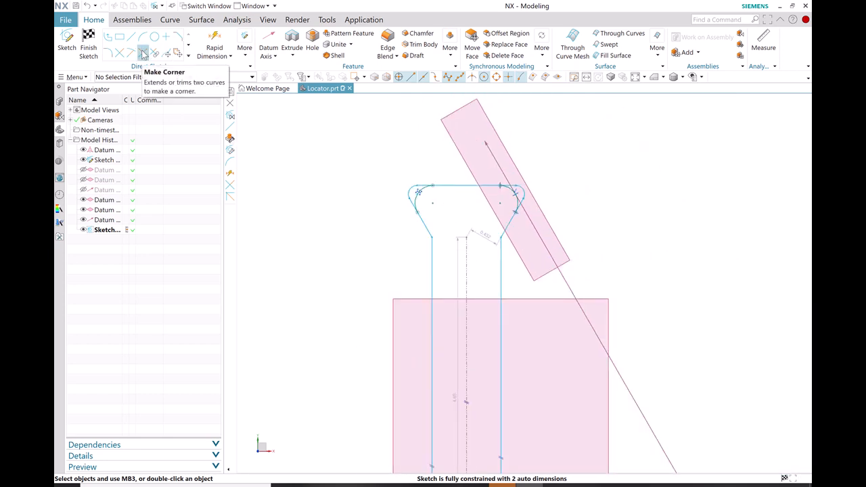
scroll(173, 44, "down", 1)
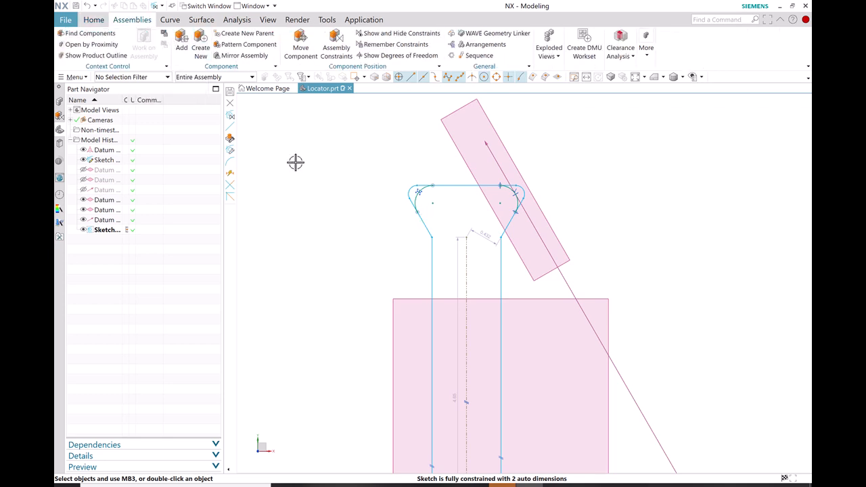
scroll(350, 187, "up", 1)
left_click(104, 21)
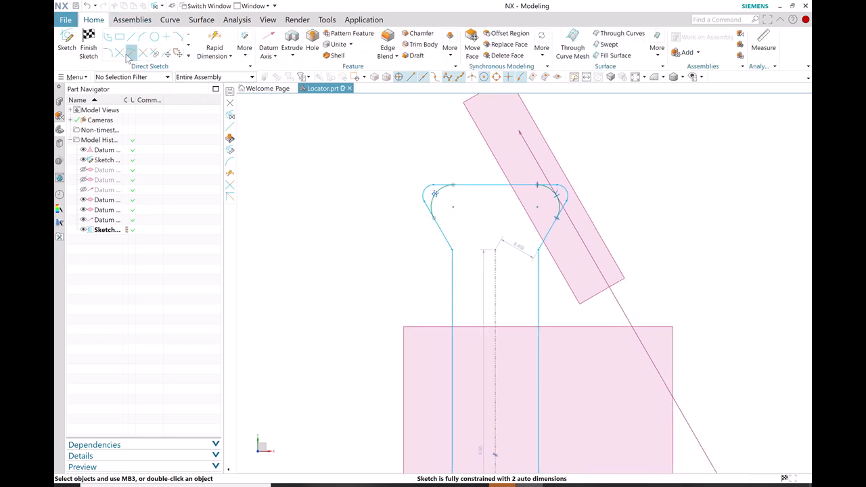
left_click(120, 52)
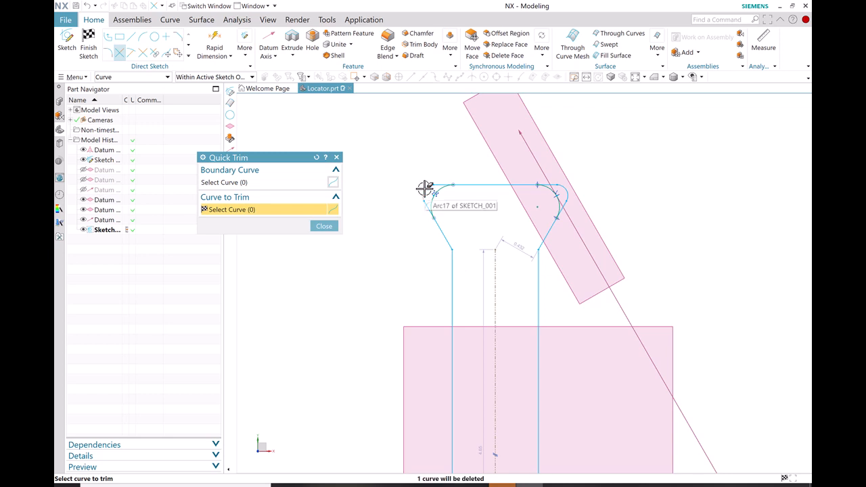
left_click(425, 190)
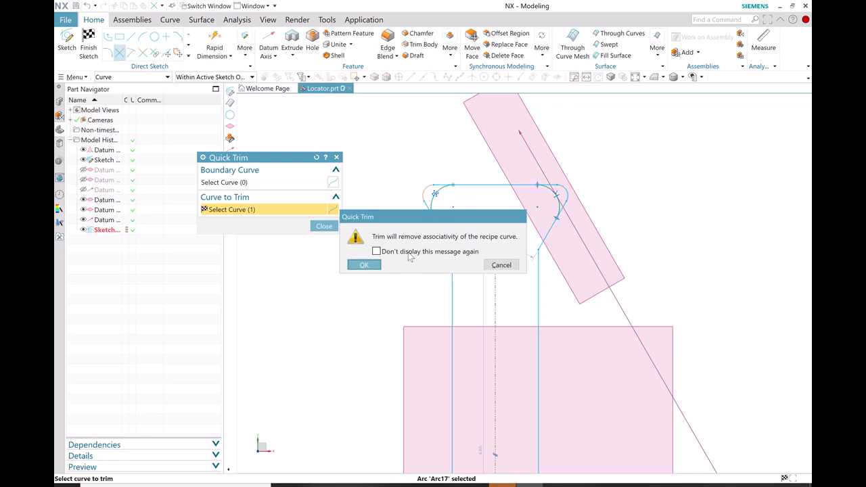
left_click(363, 265)
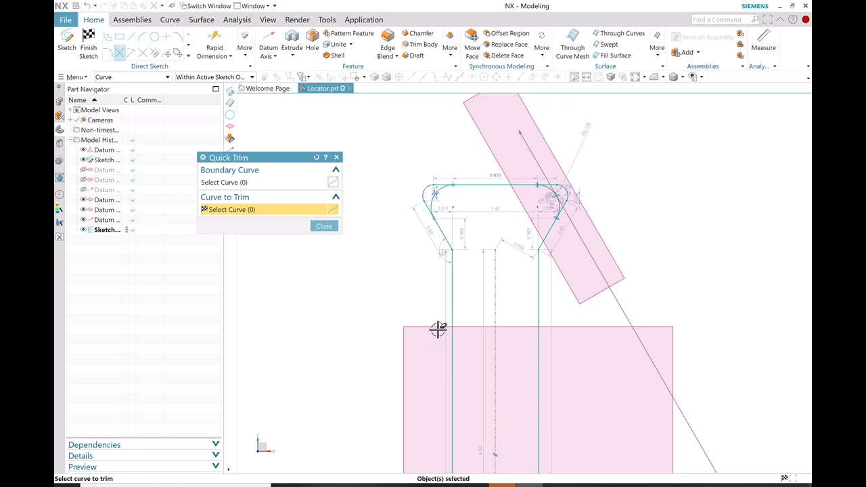
left_click(430, 206)
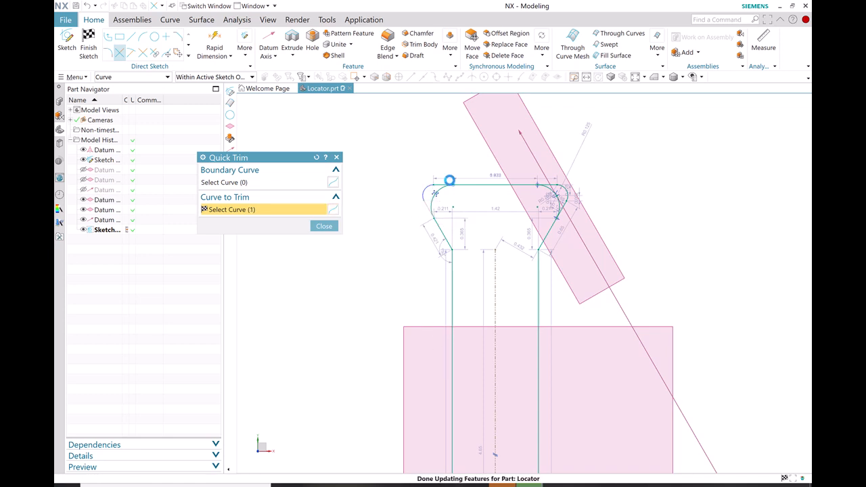
left_click(440, 186)
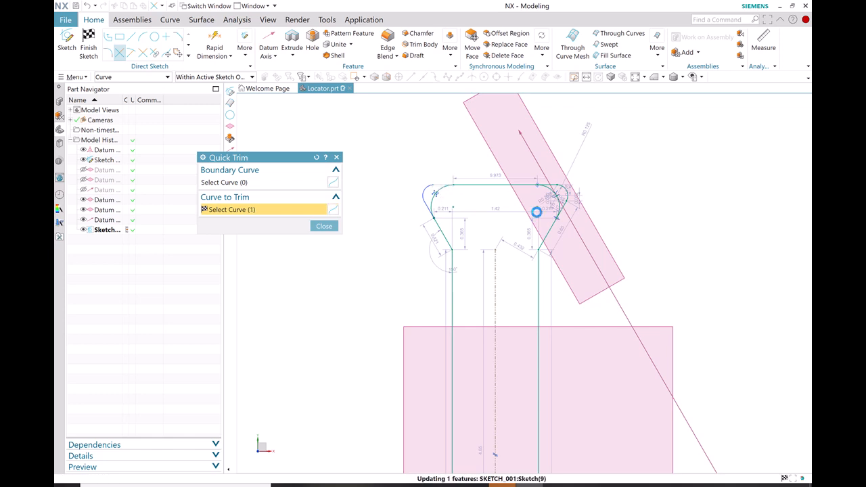
Step: Trim away the outer corner arc and overhanging edge ends outside the arc tangent to the datum axis
left_click(568, 189)
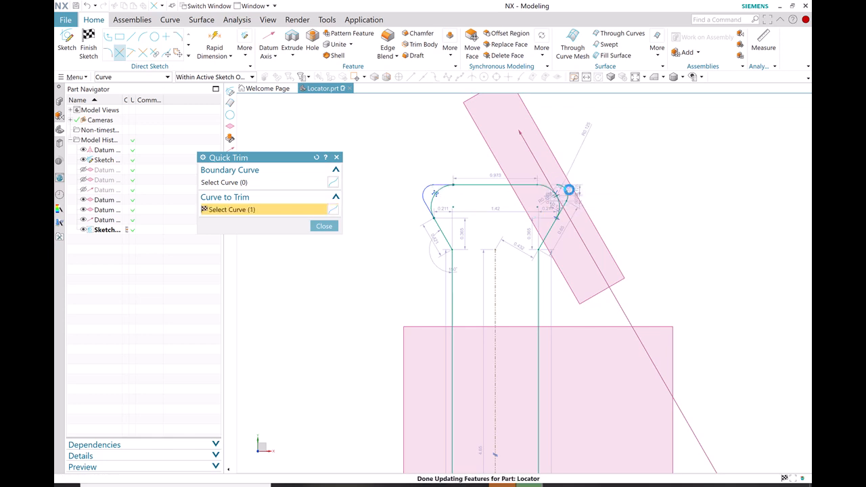
left_click(566, 205)
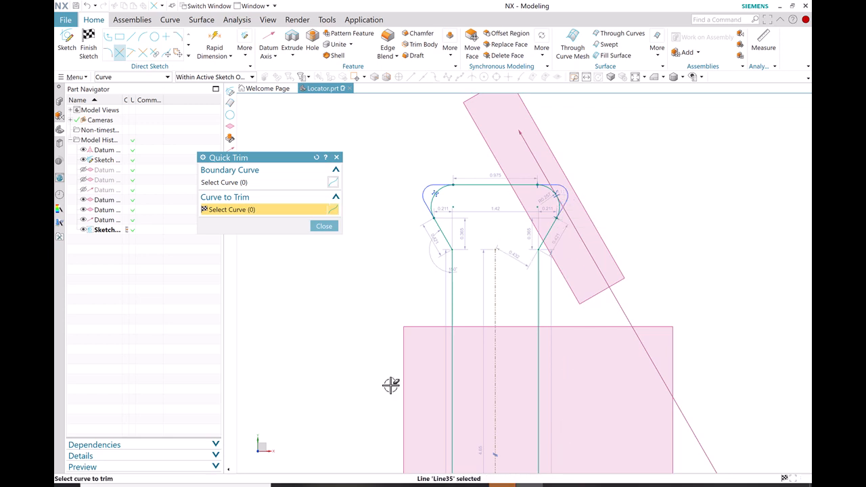
left_click(322, 226)
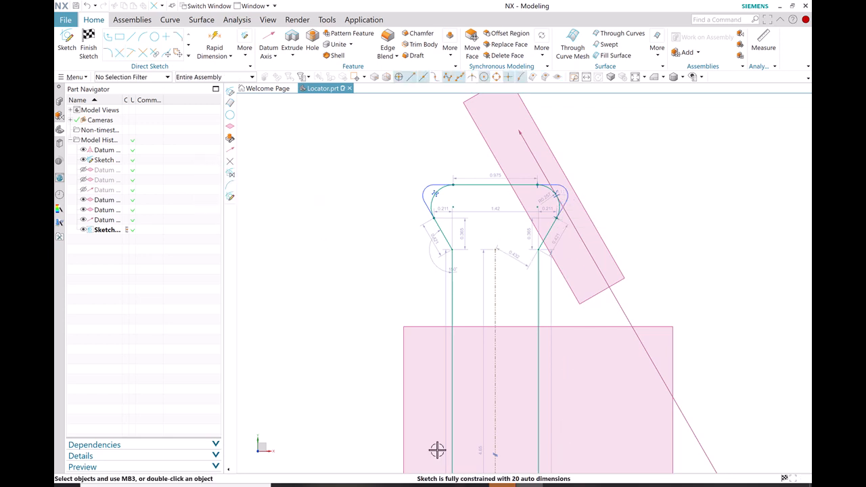
scroll(501, 343, "up", 3)
mouse_move(569, 296)
middle_mouse_down()
mouse_move(541, 214)
mouse_move(547, 195)
mouse_move(559, 209)
mouse_move(524, 199)
mouse_move(532, 179)
mouse_move(557, 172)
mouse_move(580, 199)
mouse_move(571, 206)
middle_mouse_up()
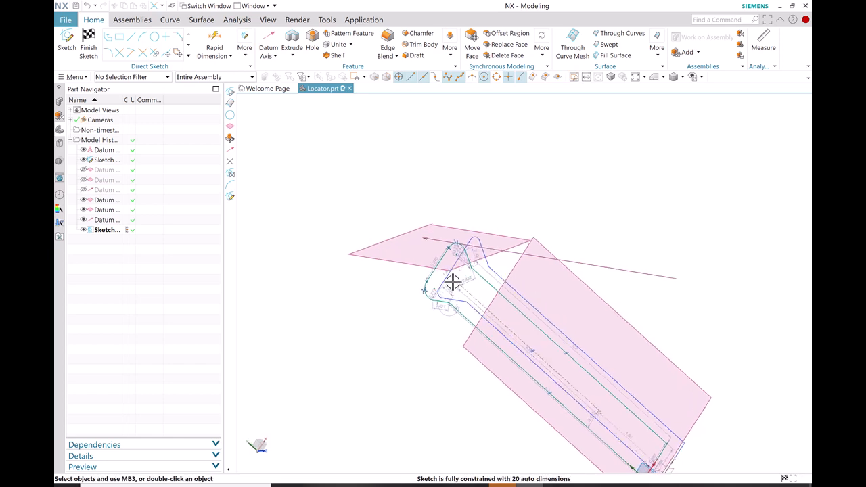
Step: Check the rounded corners of the offset-plane profile against the original profile and finish the sketch
scroll(452, 283, "down", 3)
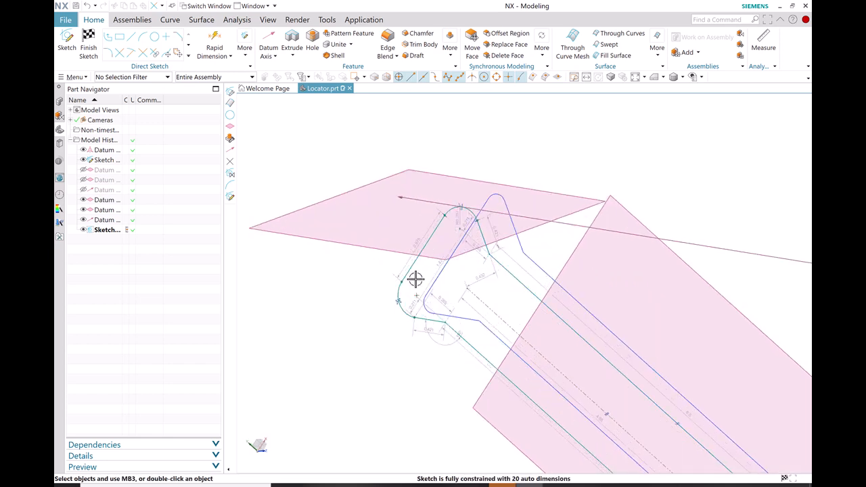
mouse_move(455, 141)
middle_mouse_down()
mouse_move(451, 164)
mouse_move(461, 162)
mouse_move(519, 257)
mouse_move(502, 199)
mouse_move(454, 186)
middle_mouse_up()
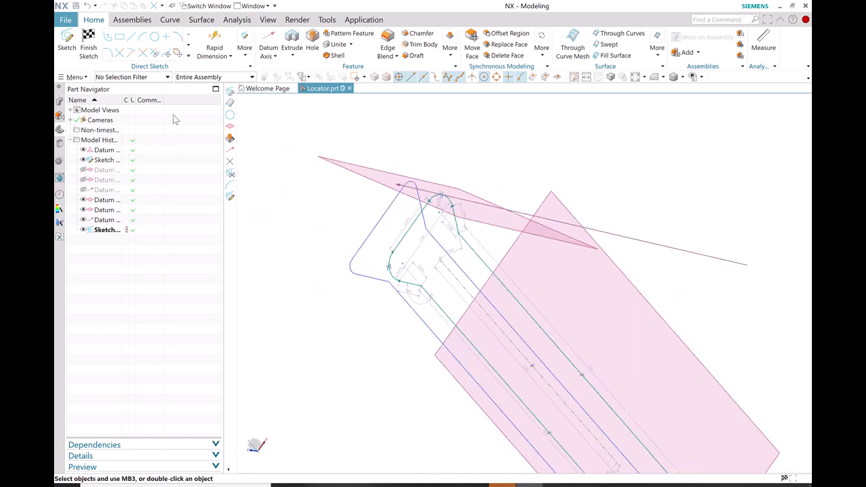
left_click(90, 47)
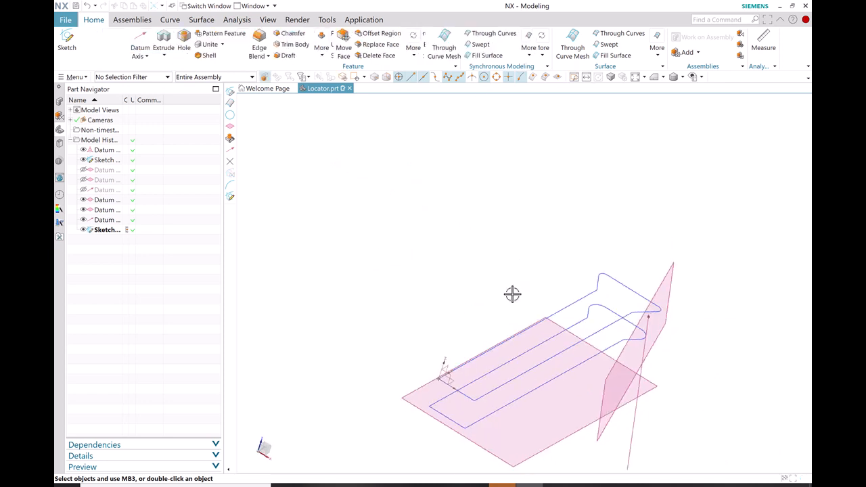
Step: Hide the offset datum plane under the profile, the datum axis and the angled datum plane, leaving the two profile sketches displayed
mouse_move(647, 371)
middle_mouse_down()
mouse_move(664, 332)
mouse_move(632, 311)
mouse_move(657, 332)
middle_mouse_up()
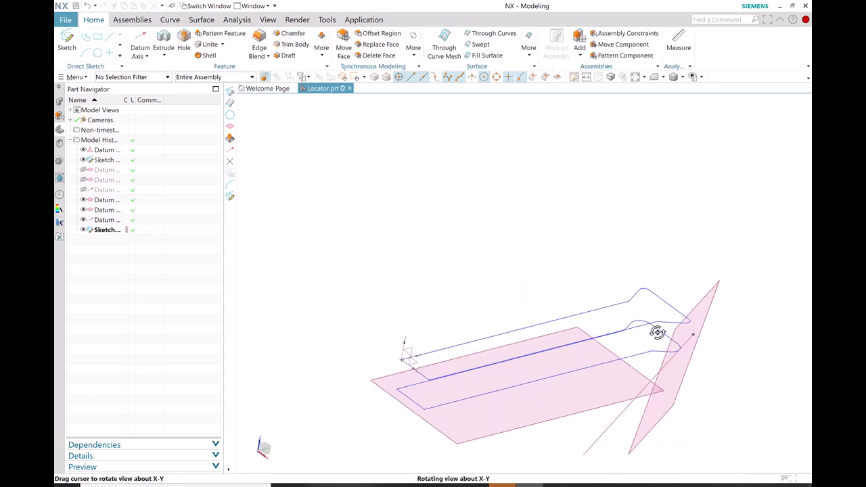
right_click(581, 415)
left_click(653, 262)
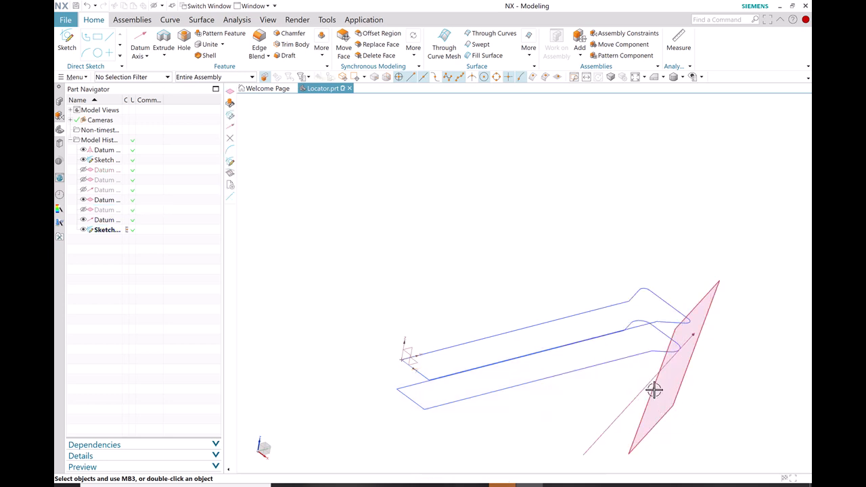
right_click(628, 405)
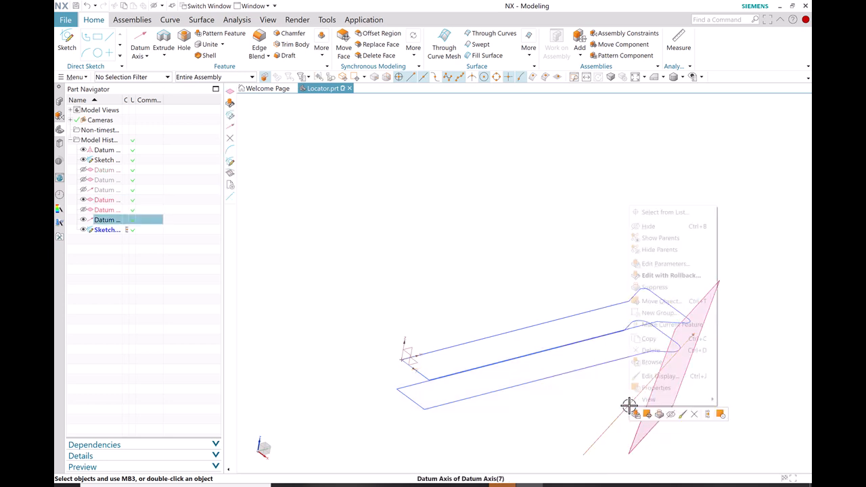
left_click(650, 226)
right_click(653, 387)
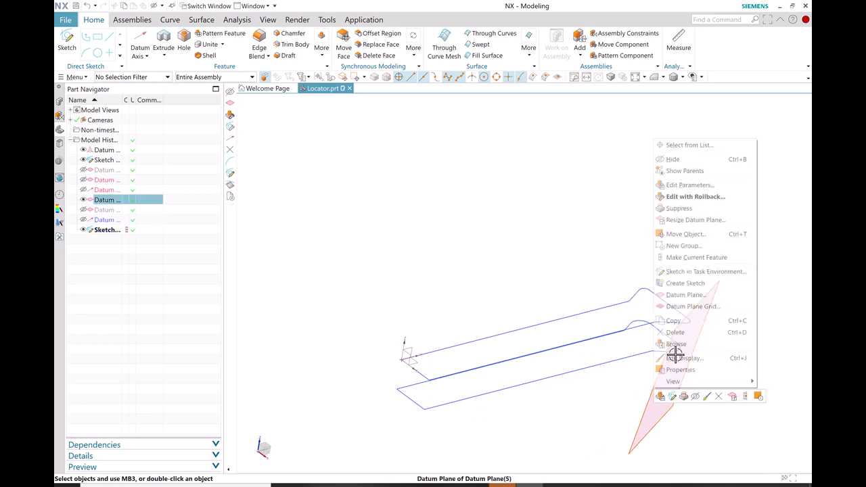
left_click(660, 158)
mouse_move(689, 366)
middle_mouse_down()
mouse_move(654, 368)
mouse_move(607, 406)
mouse_move(419, 346)
mouse_move(512, 392)
mouse_move(487, 382)
mouse_move(493, 390)
middle_mouse_up()
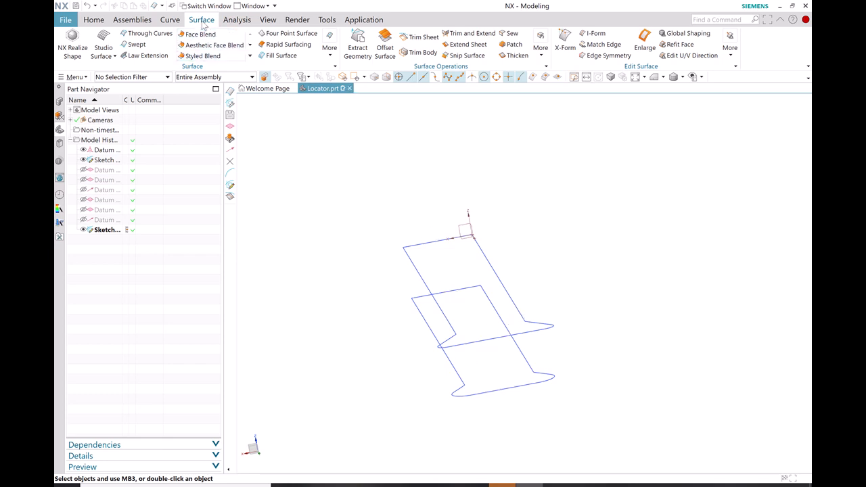
Step: Display the surface modeling tools and apply the Advanced role from the available roles
left_click(98, 20)
left_click(201, 19)
left_click(59, 238)
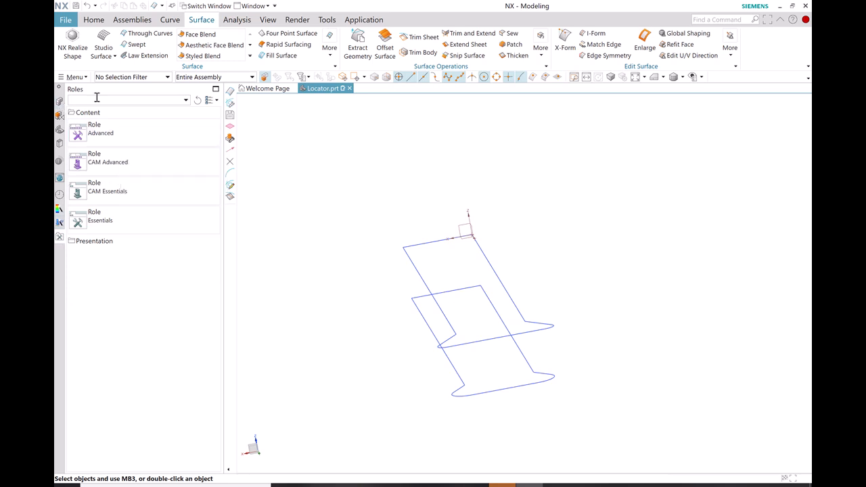
left_click(100, 137)
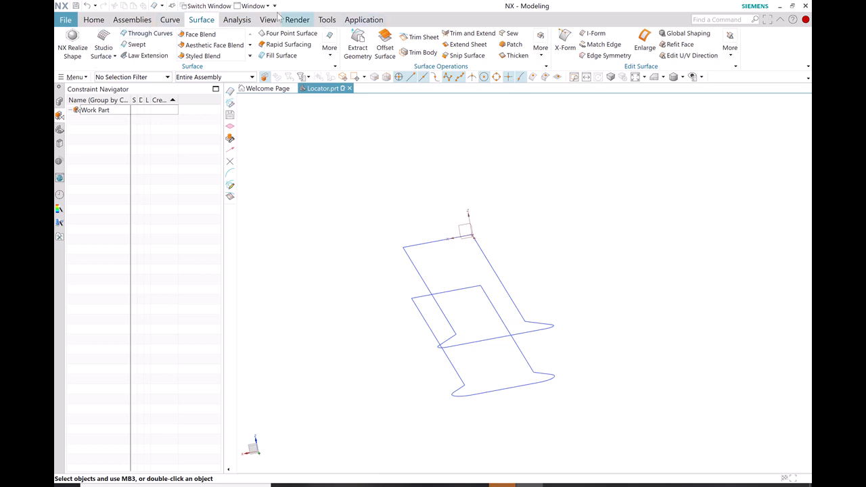
Step: Set up a Ruled surface with Parameter alignment, using the original closed profile as section 1 and the offset-plane profile as section 2
left_click(332, 59)
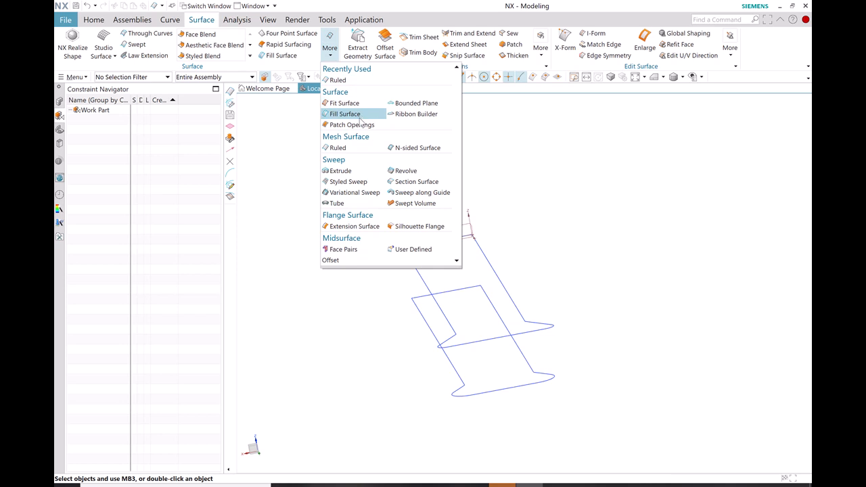
left_click(337, 148)
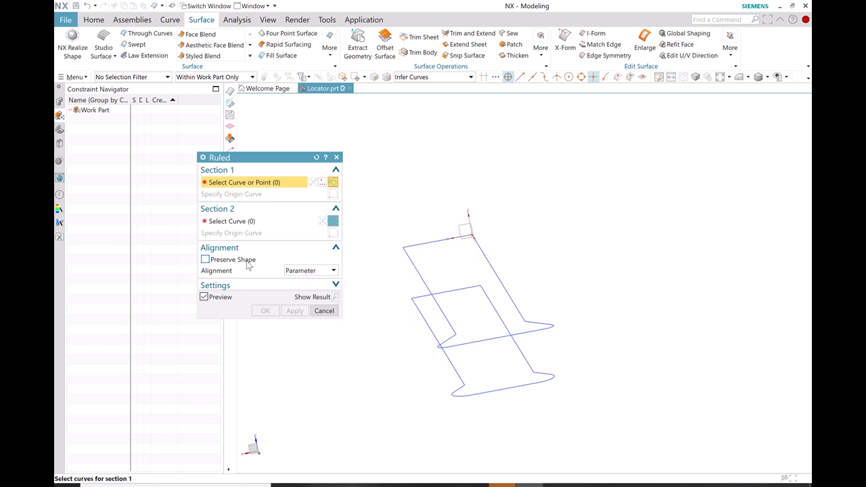
left_click(296, 272)
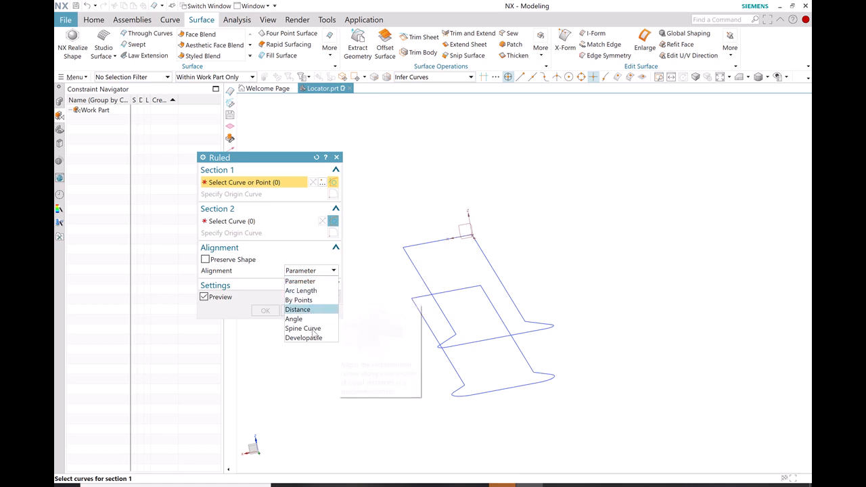
left_click(304, 281)
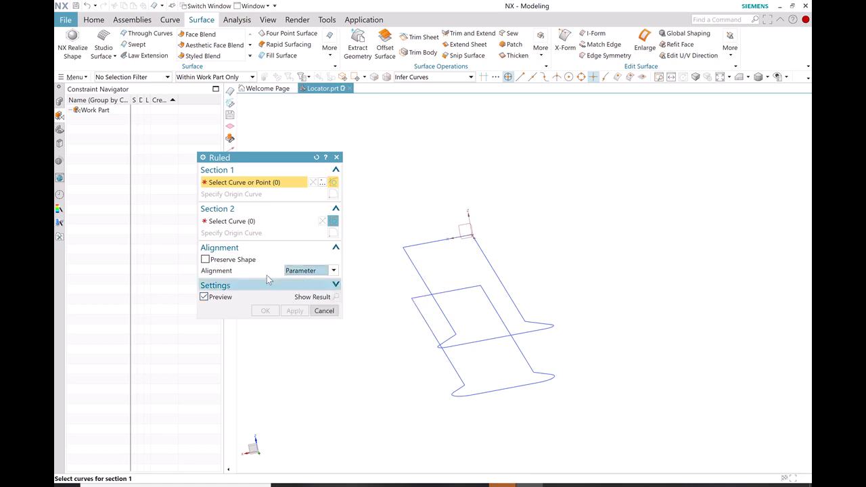
left_click(541, 337)
left_click(264, 224)
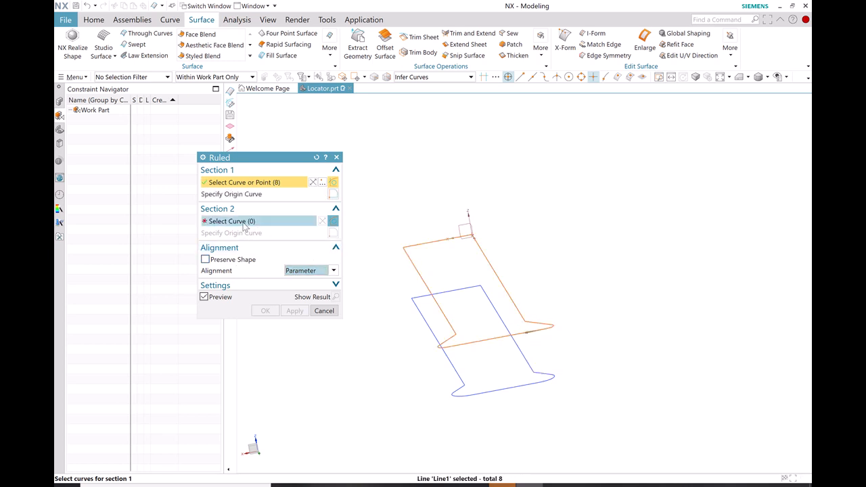
left_click(554, 382)
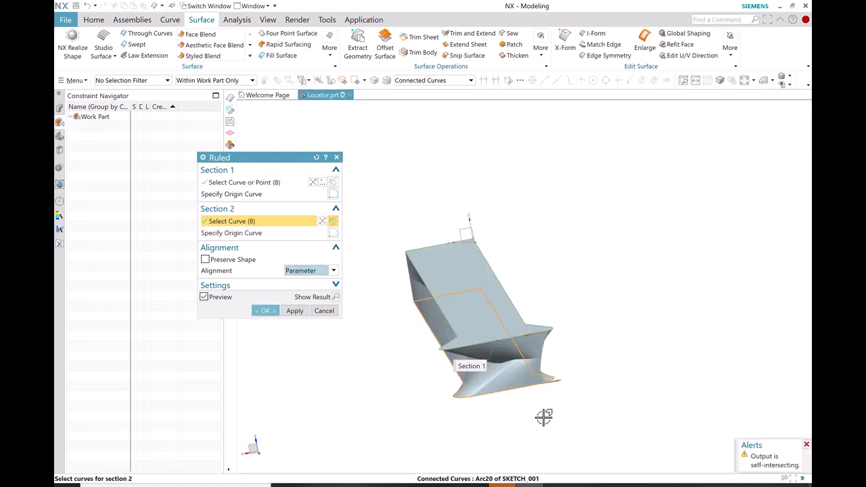
Step: Compare both directions of section 2 in the Ruled preview and reverse it to match section 1, removing the twist
middle_click_drag(543, 400, 537, 394)
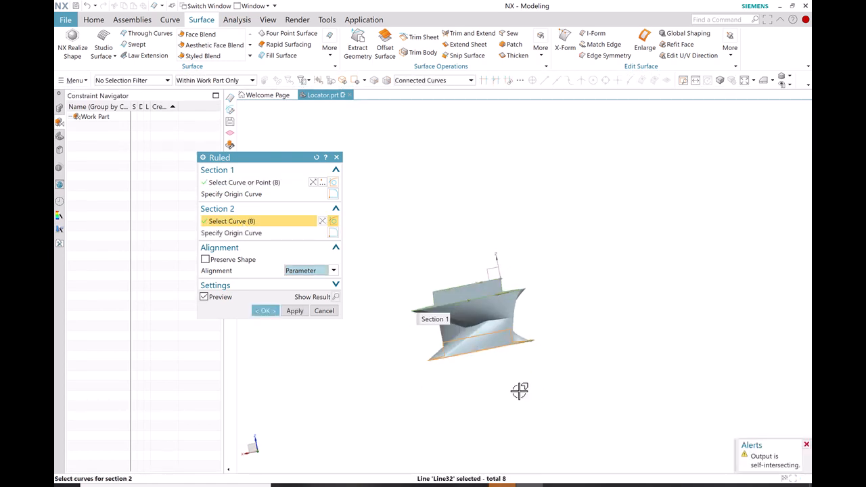
left_click(323, 222)
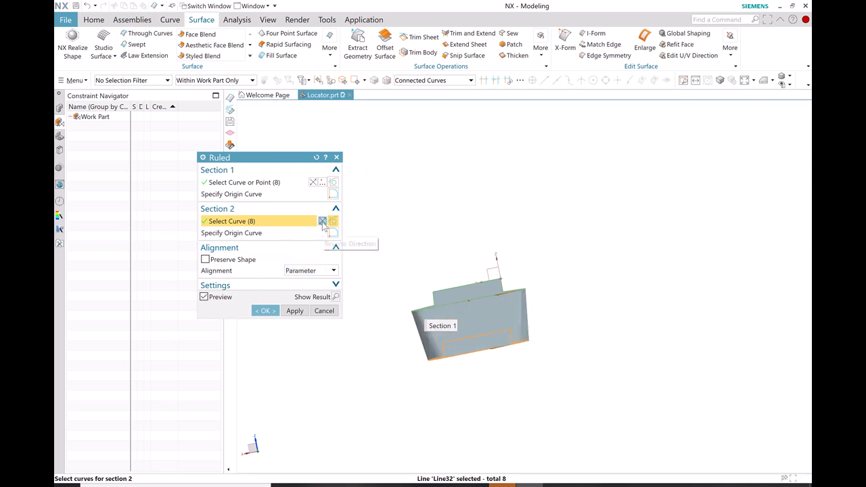
left_click(323, 222)
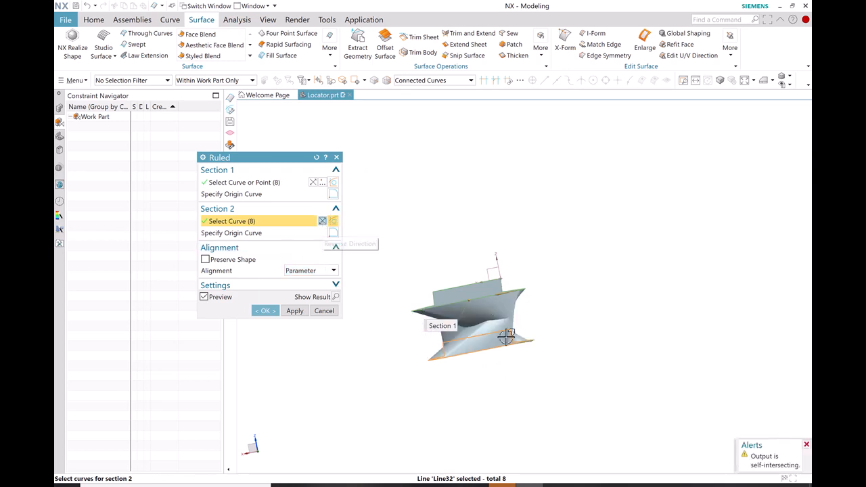
middle_click_drag(483, 377, 531, 379)
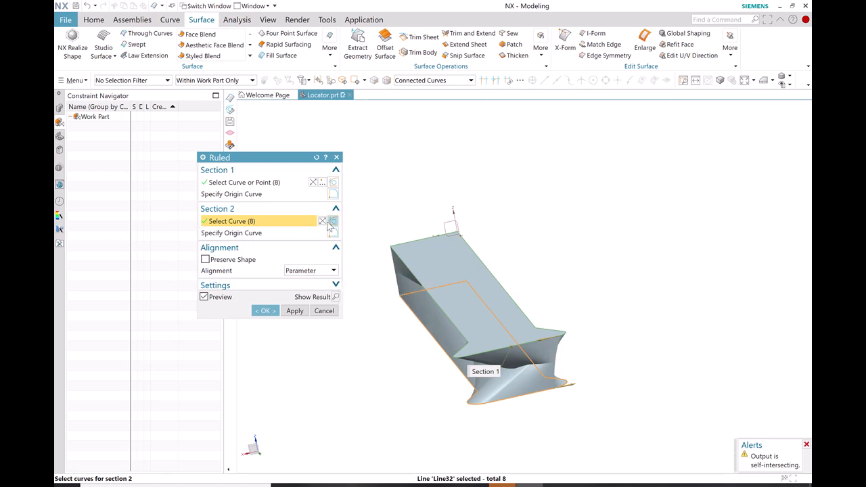
middle_click_drag(534, 416, 575, 377)
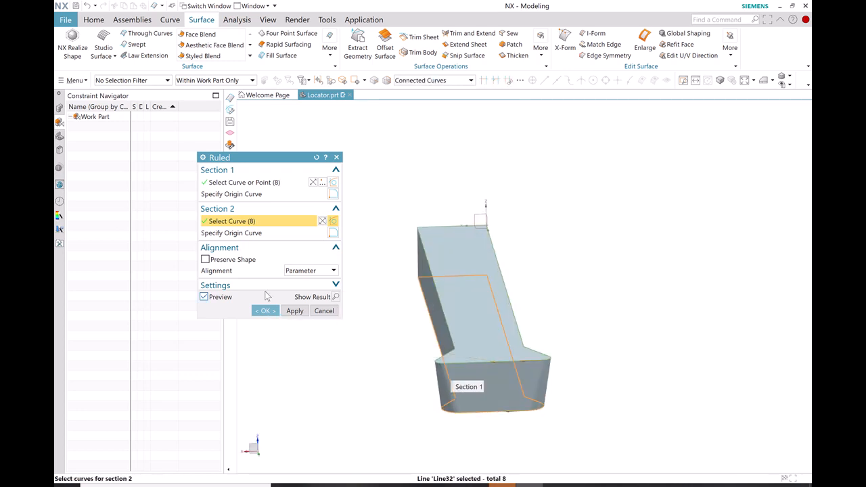
Step: Keep Parameter as the alignment method, create the ruled body and inspect its tapered end and rounded corners
left_click(324, 271)
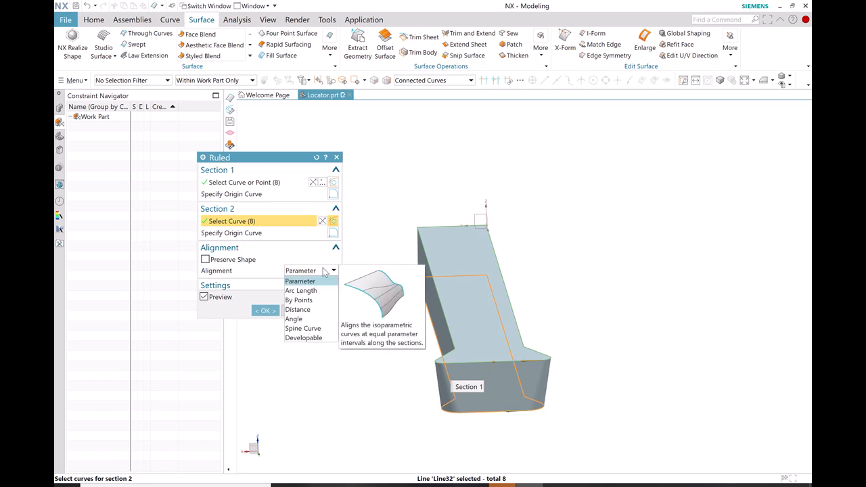
left_click(308, 270)
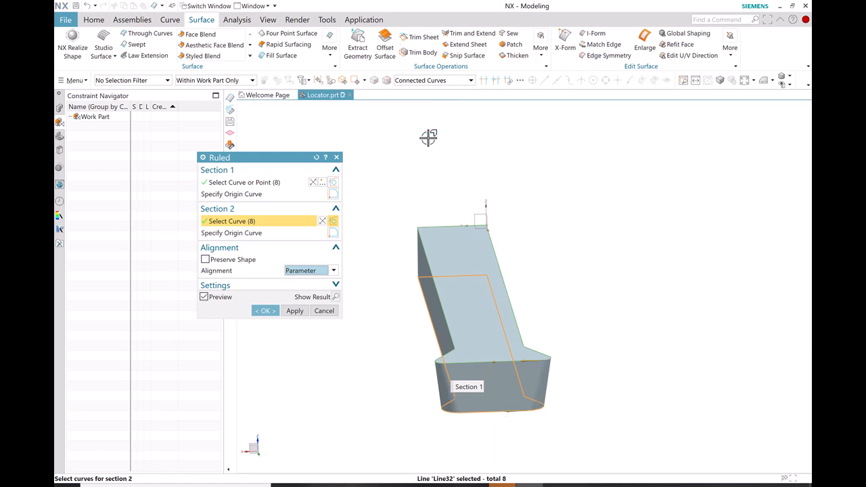
middle_click_drag(605, 400, 579, 367)
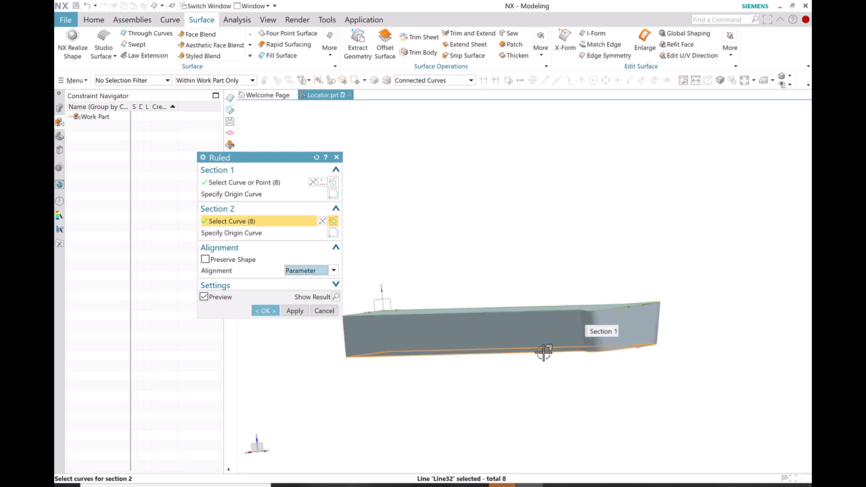
left_click(264, 312)
mouse_move(509, 379)
middle_mouse_down()
mouse_move(628, 376)
mouse_move(609, 375)
mouse_move(593, 383)
mouse_move(600, 388)
mouse_move(604, 375)
mouse_move(504, 381)
middle_mouse_up()
middle_click_drag(342, 327, 440, 341)
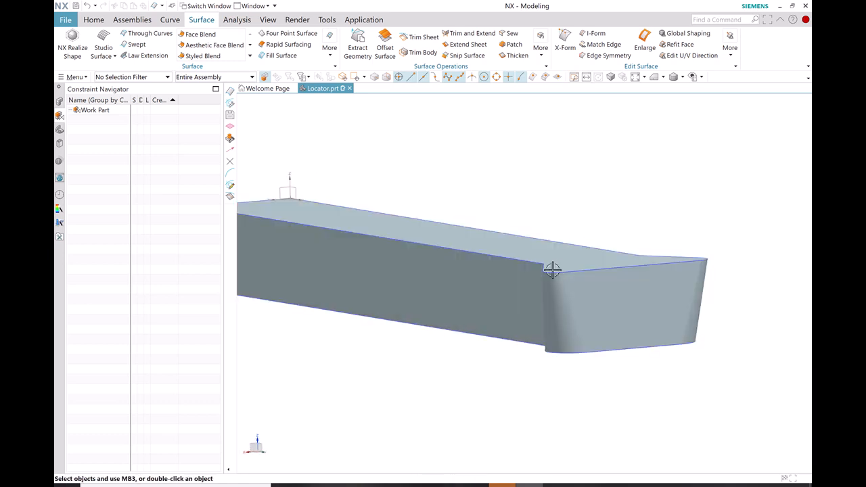
middle_click_drag(558, 368, 549, 366)
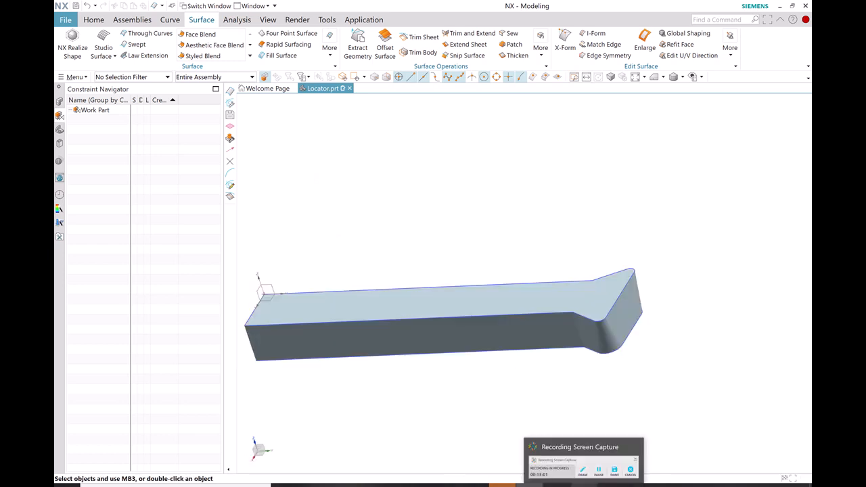